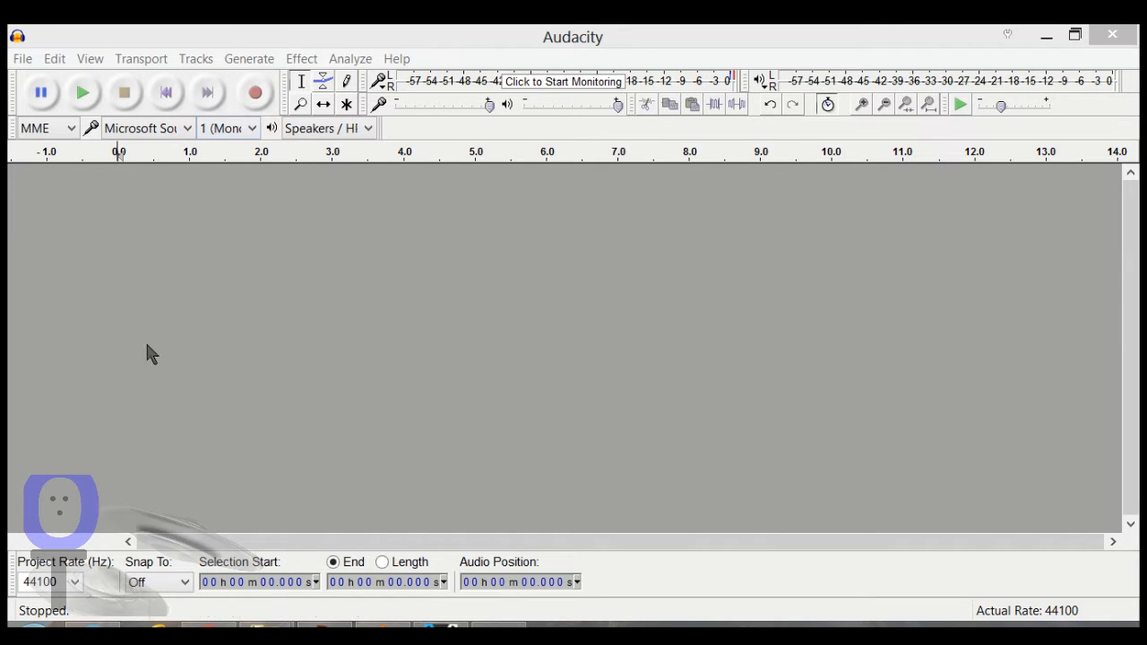
Step: Record about 4 seconds of background noise in a new audio track
left_click(256, 97)
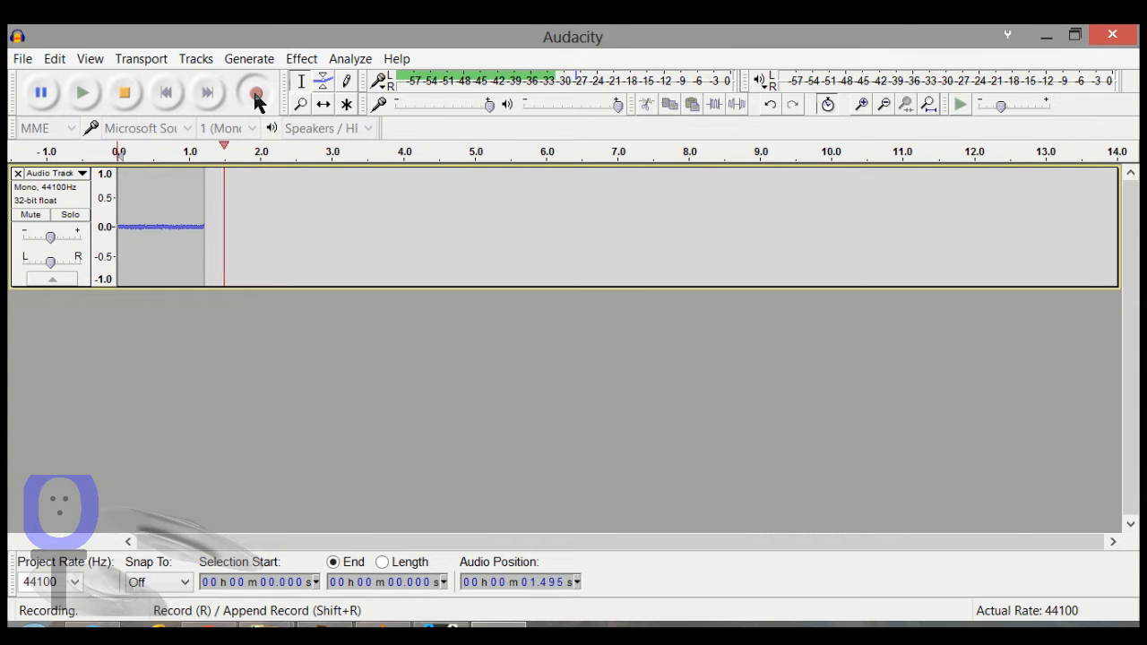
left_click(127, 92)
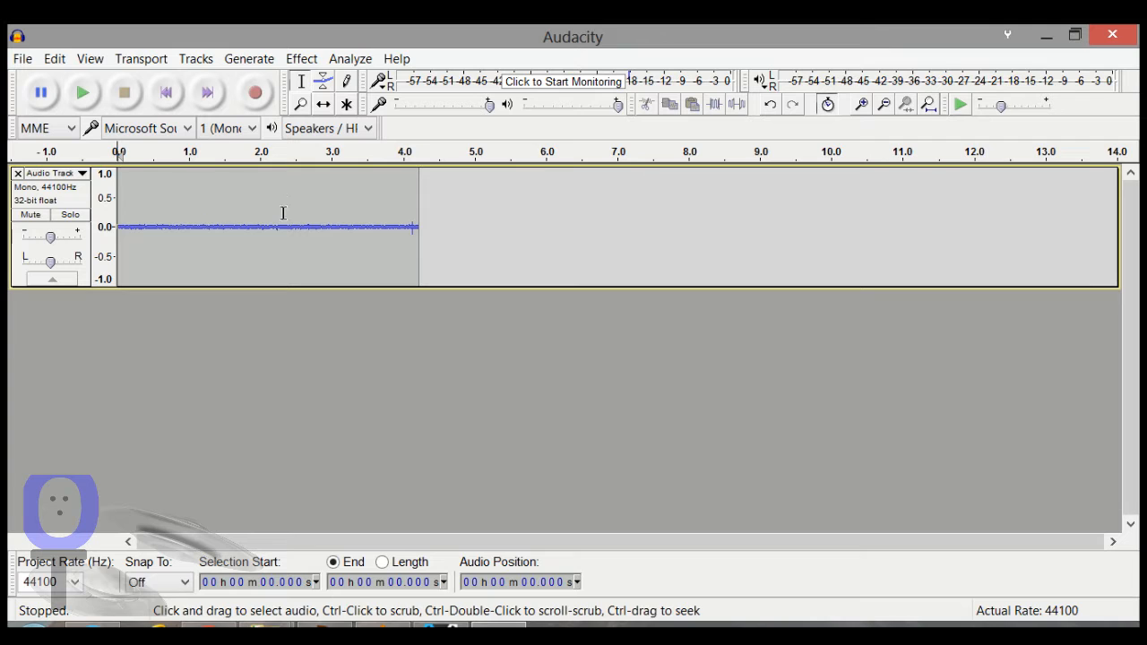
Step: Get a noise profile from the 2.357 s to 3.030 s stretch of the recording with Noise Reduction and remove the track
left_click_drag(335, 220, 286, 225)
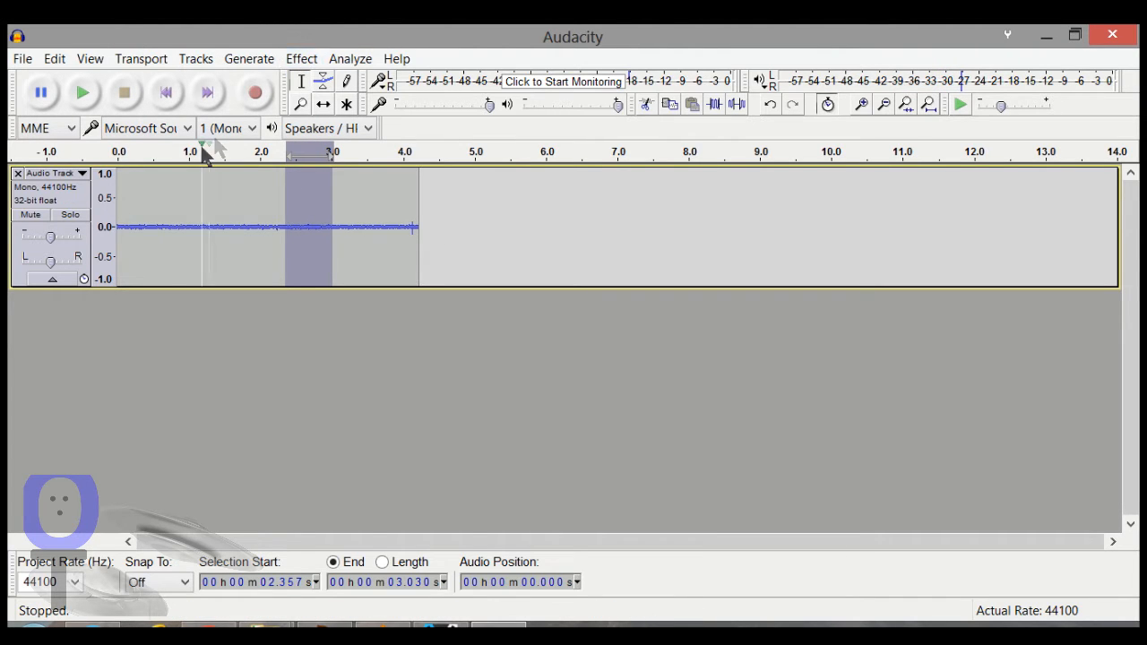
left_click(301, 58)
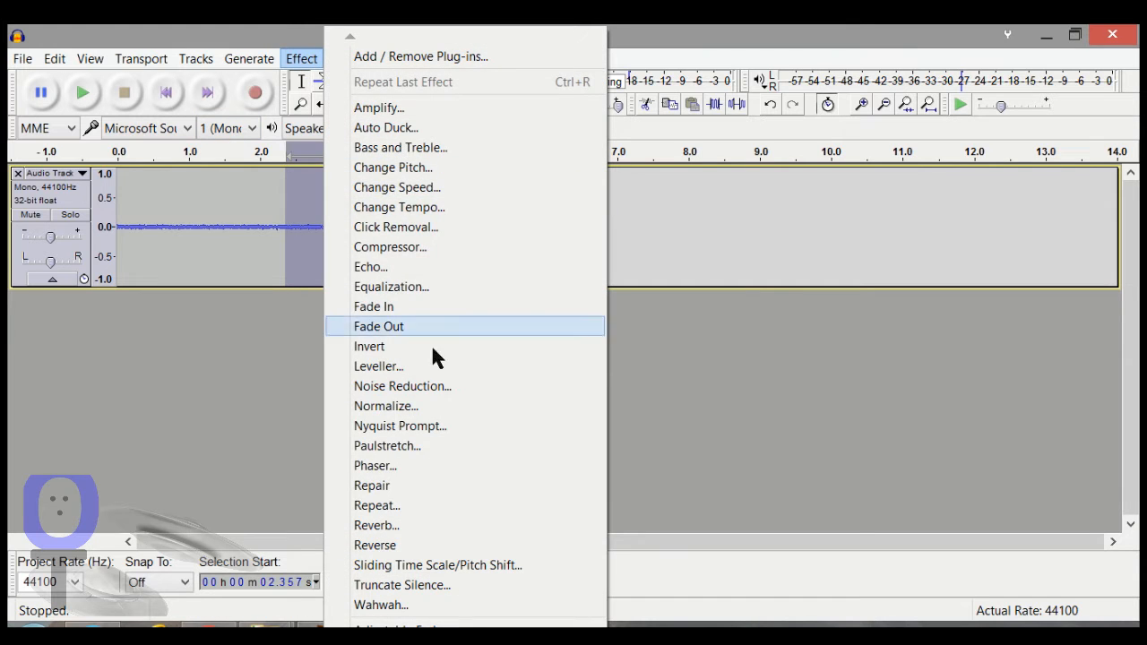
left_click(420, 366)
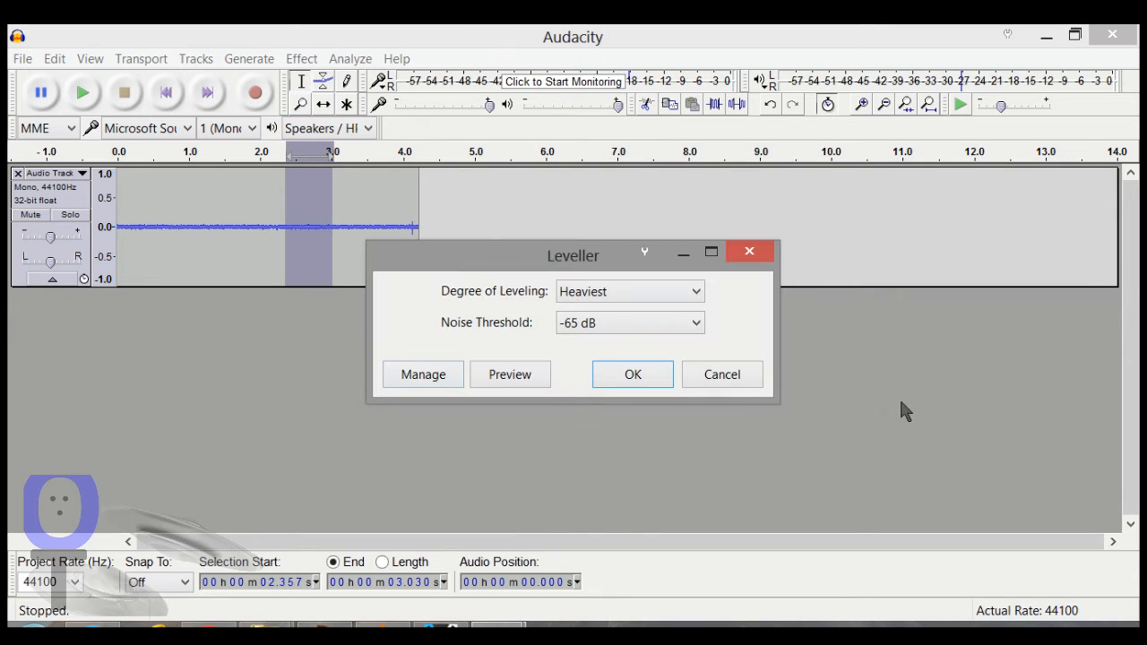
left_click(722, 375)
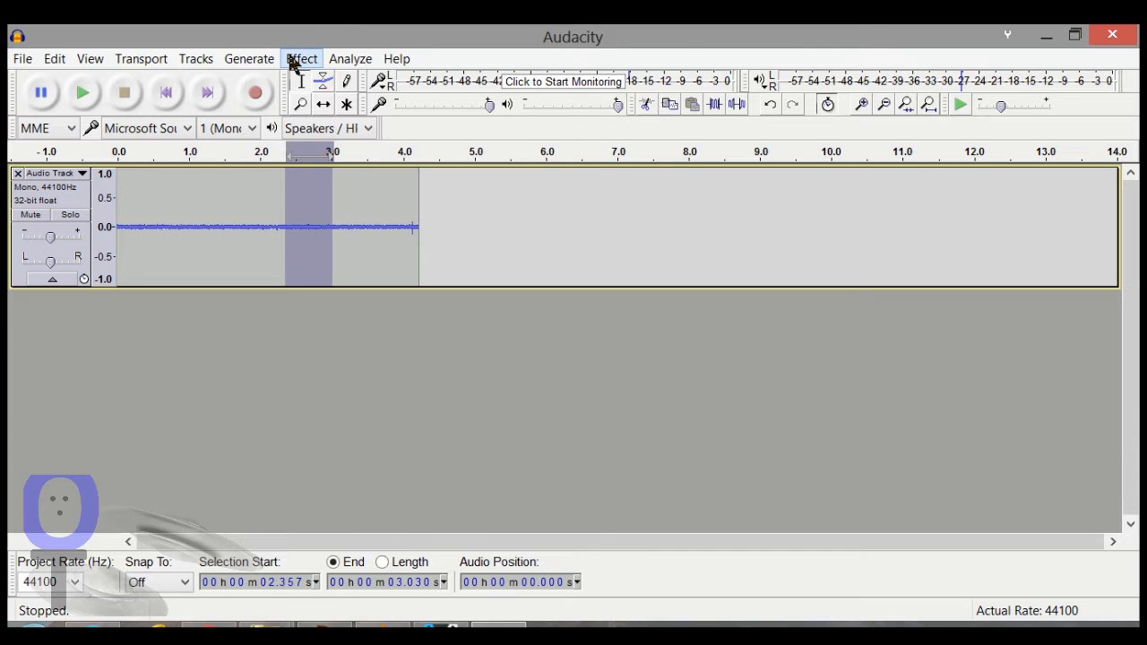
left_click(298, 58)
left_click(387, 387)
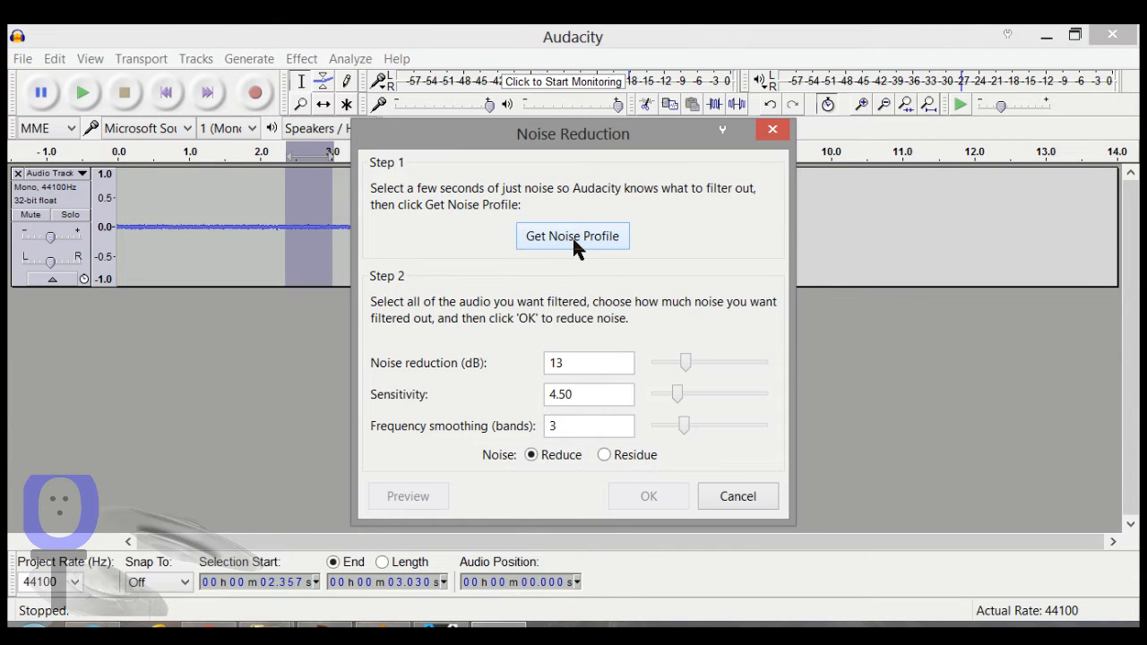
left_click(574, 237)
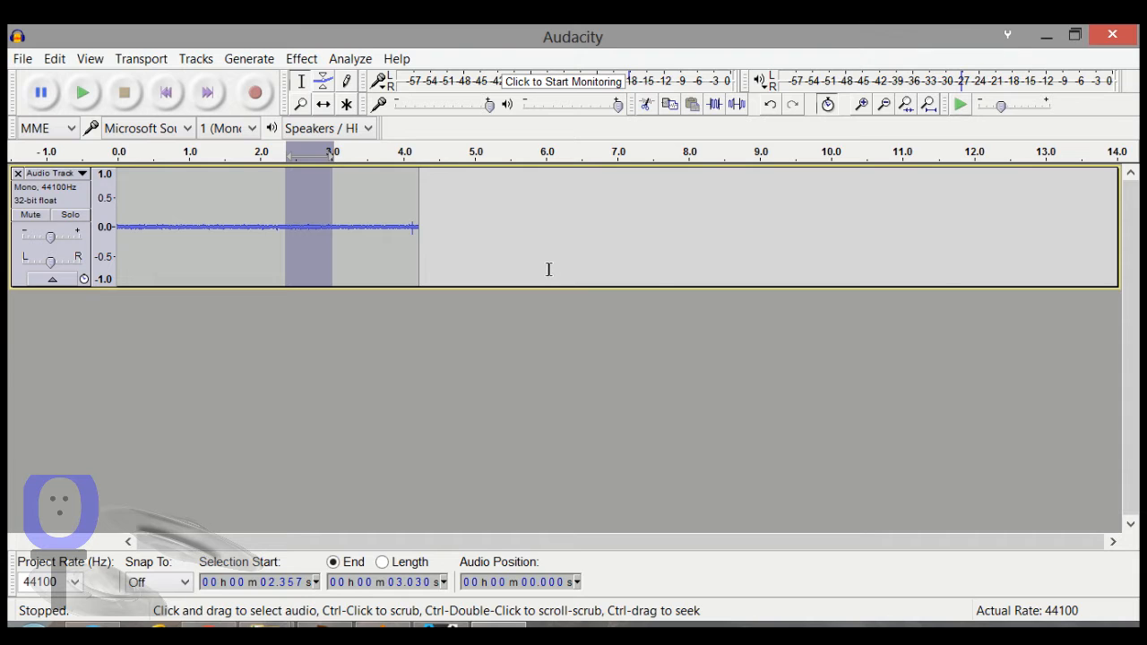
left_click(16, 174)
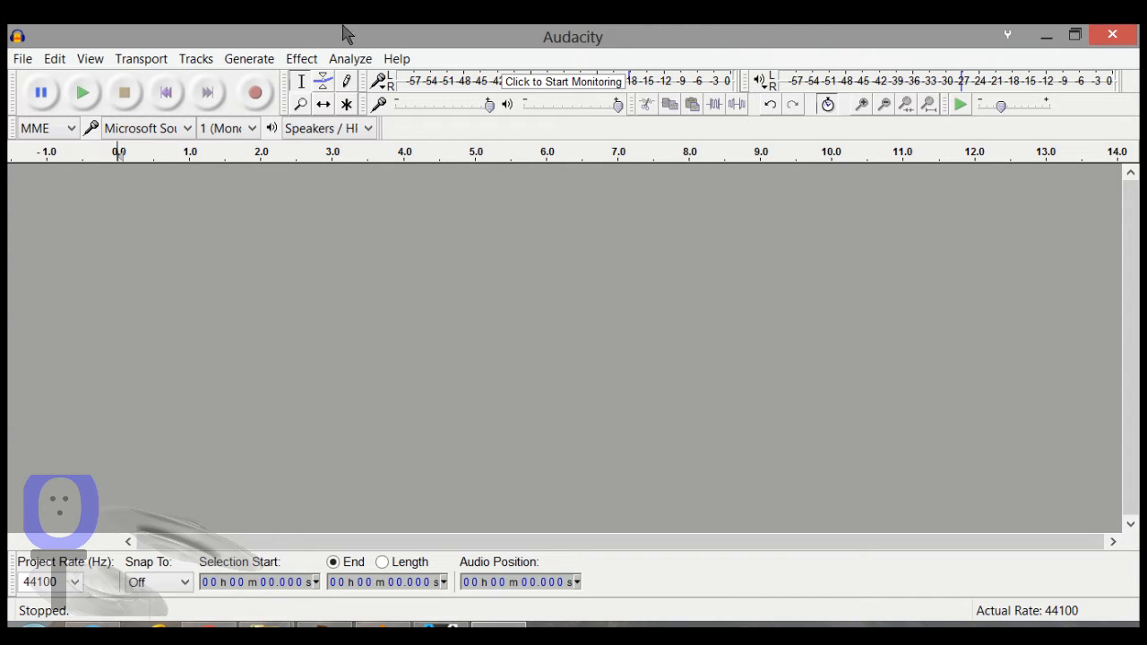
Step: Record a spoken test take of about 6.5 seconds and discard its track
left_click(266, 91)
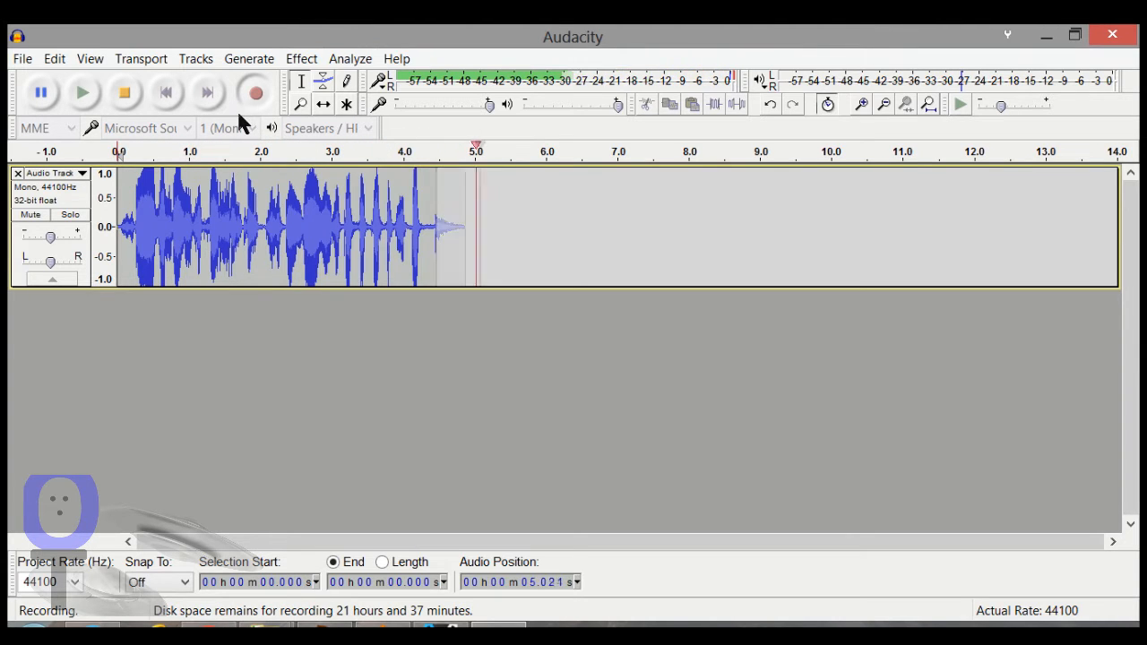
left_click(126, 94)
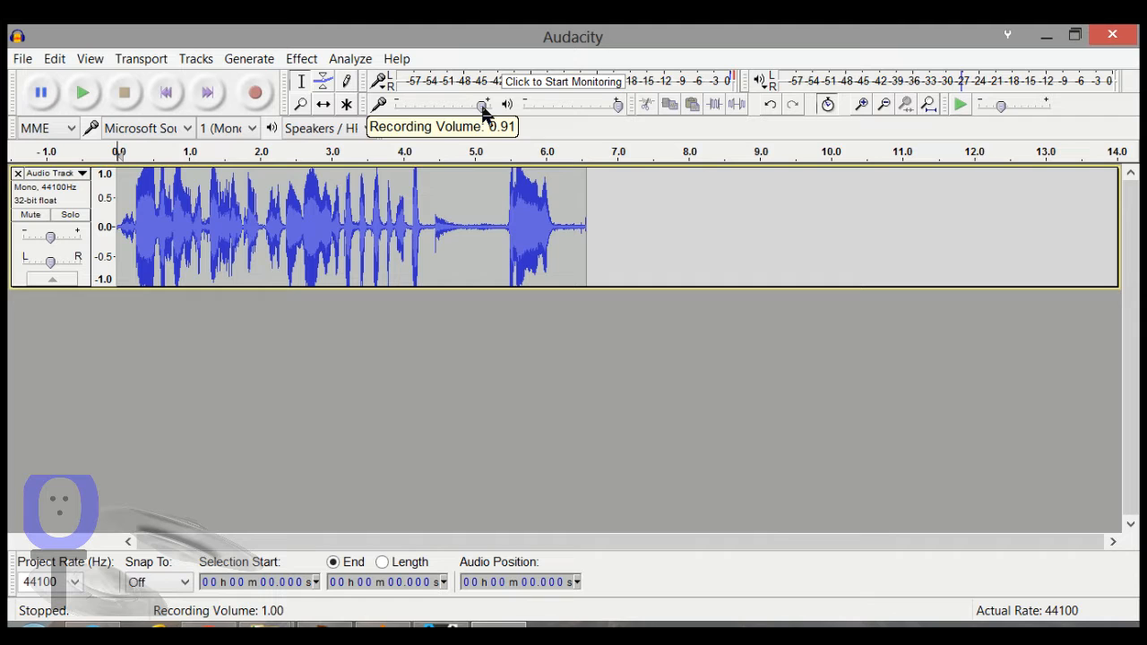
left_click(17, 174)
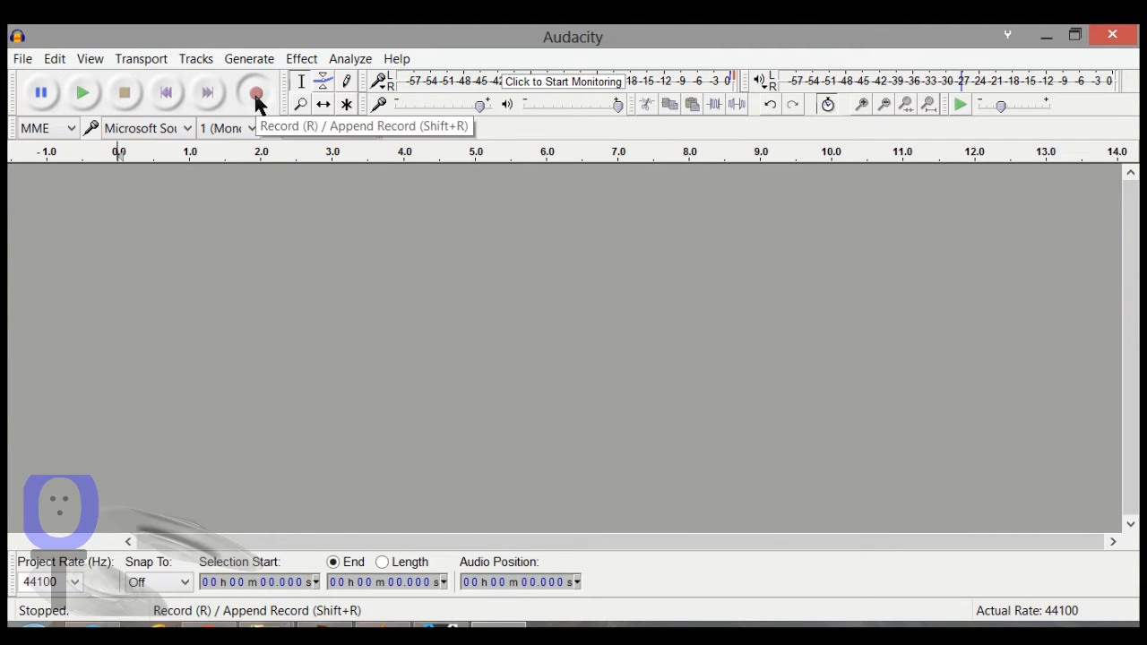
Step: Record a spoken first take of about 5 seconds in a new audio track
left_click(255, 94)
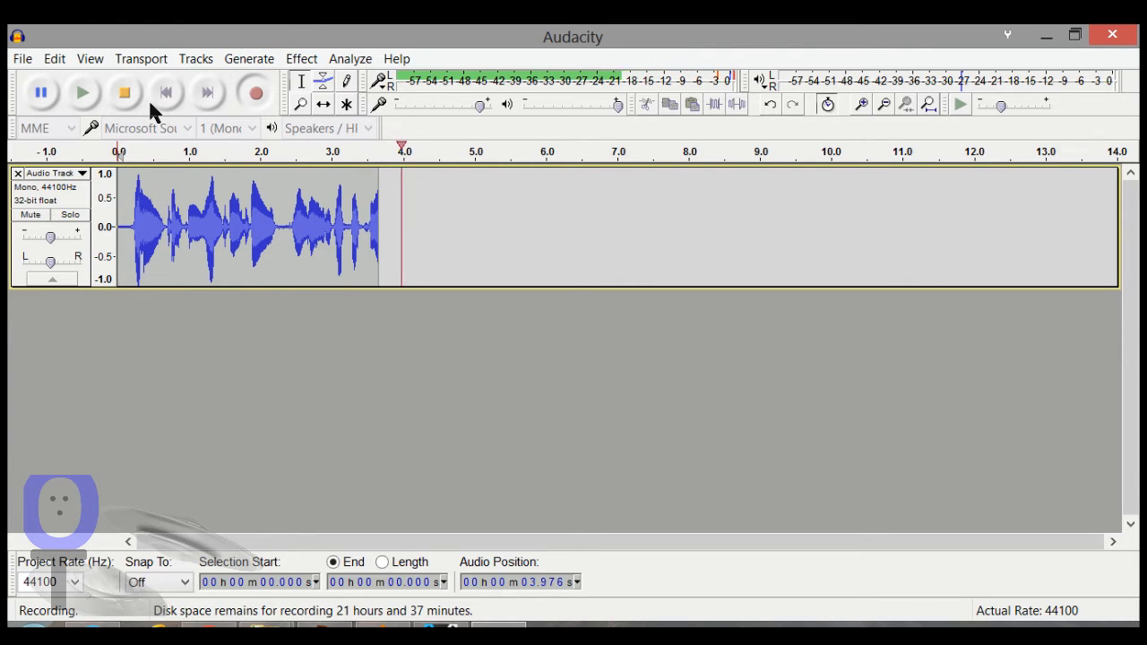
left_click(124, 93)
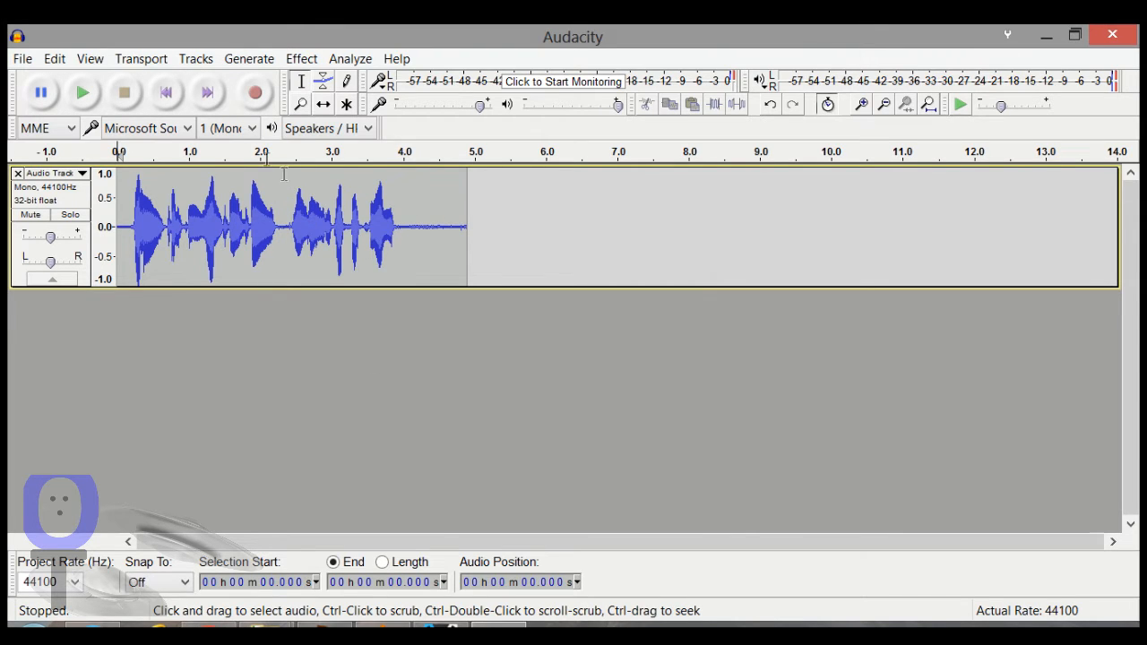
left_click(195, 61)
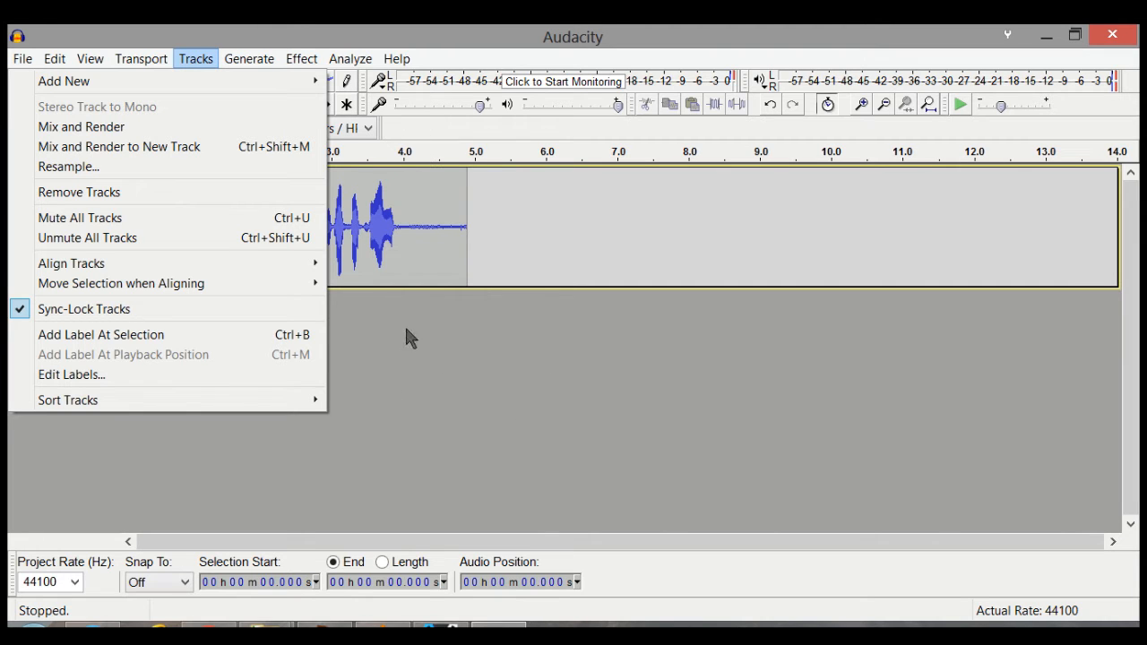
left_click(382, 367)
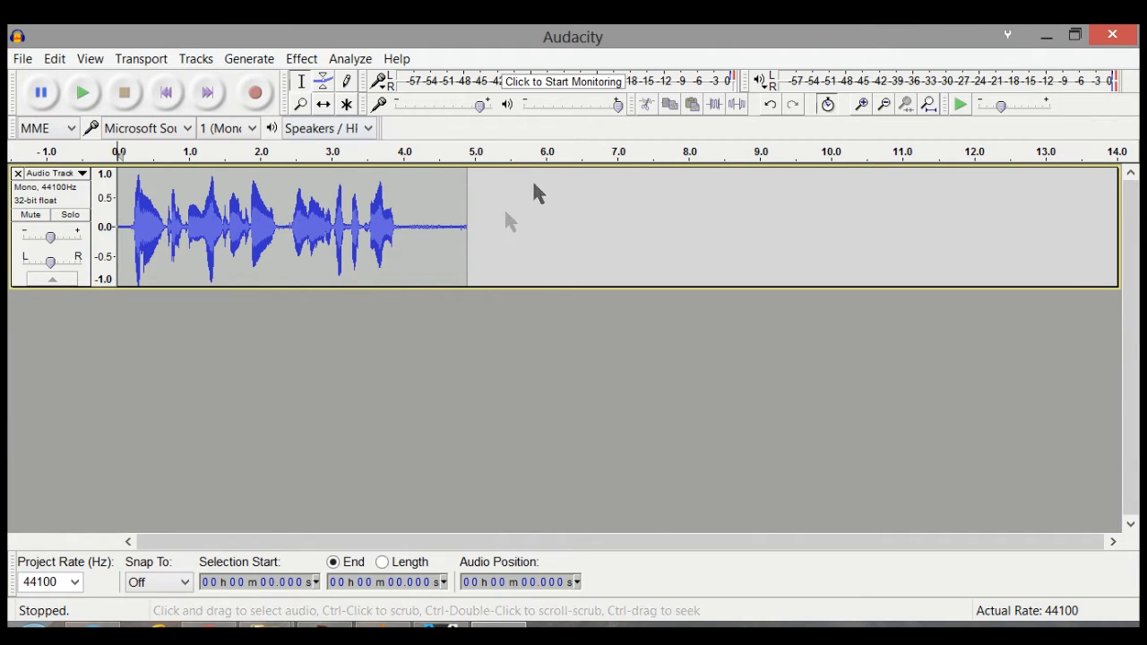
Step: Place the cursor at 4.180 s in the first track and record a second take of about 3.7 seconds from there
left_click(464, 198)
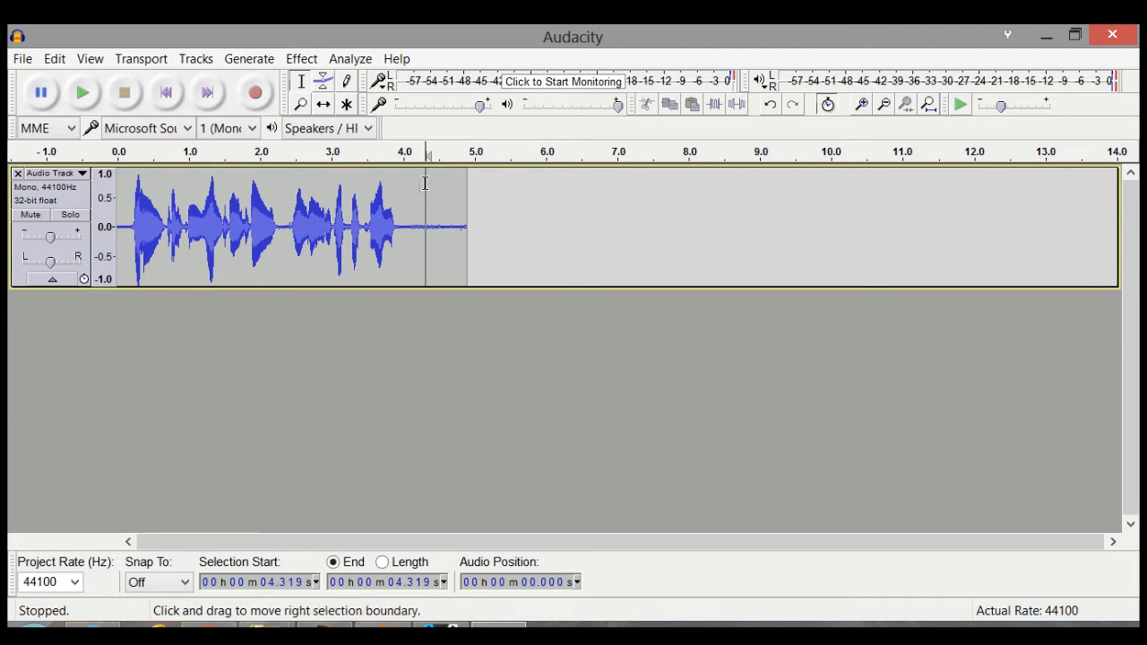
left_click(415, 190)
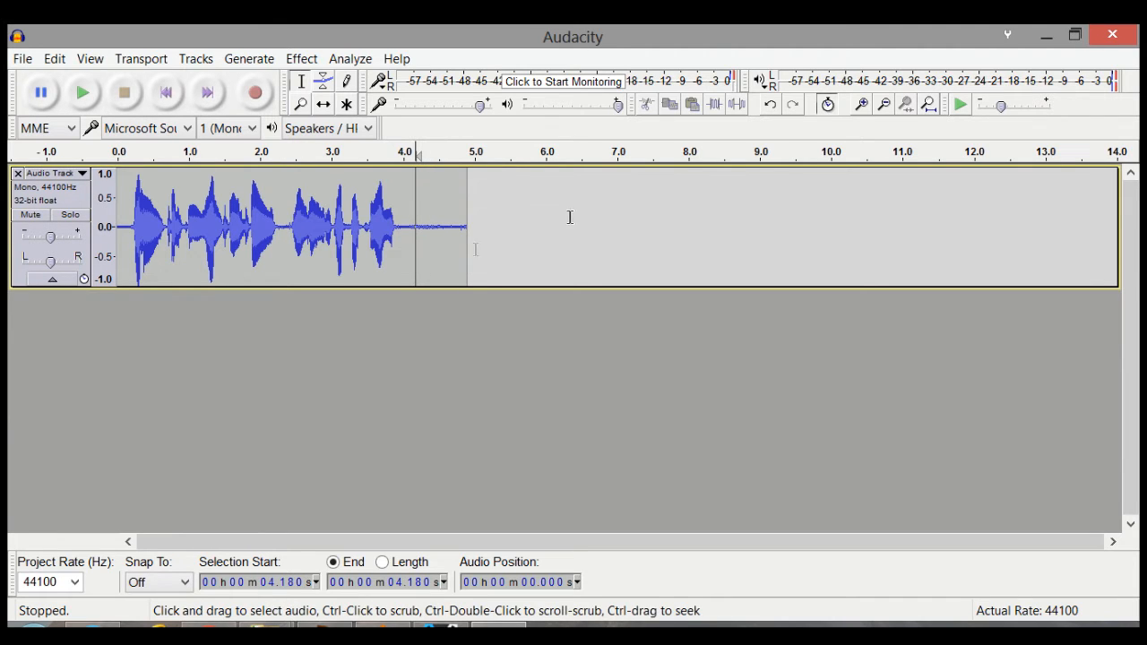
left_click(253, 92)
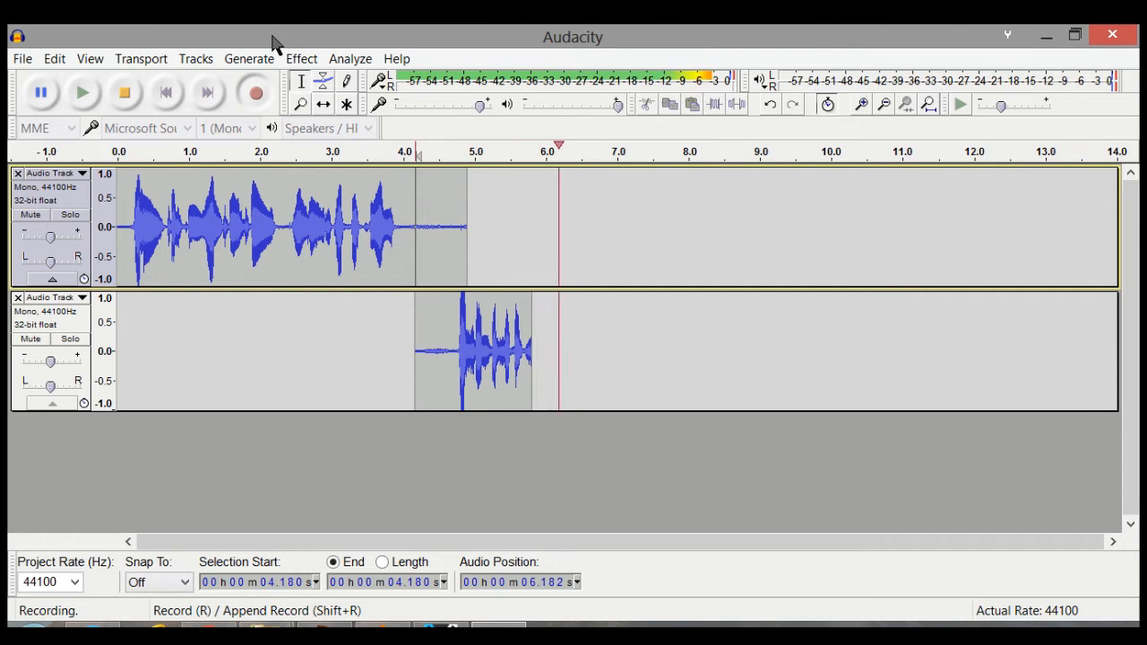
left_click(131, 92)
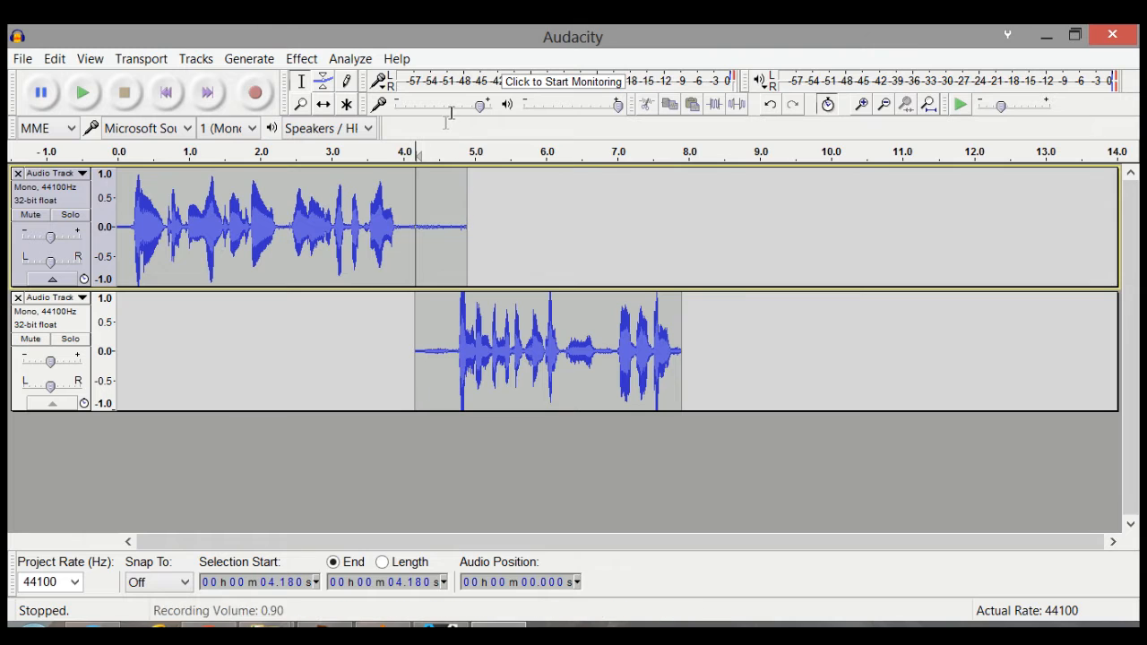
Step: Delete the stretch from 4.052 s to 4.905 s in the first track and play the join back from 2.937 s
left_click(434, 244)
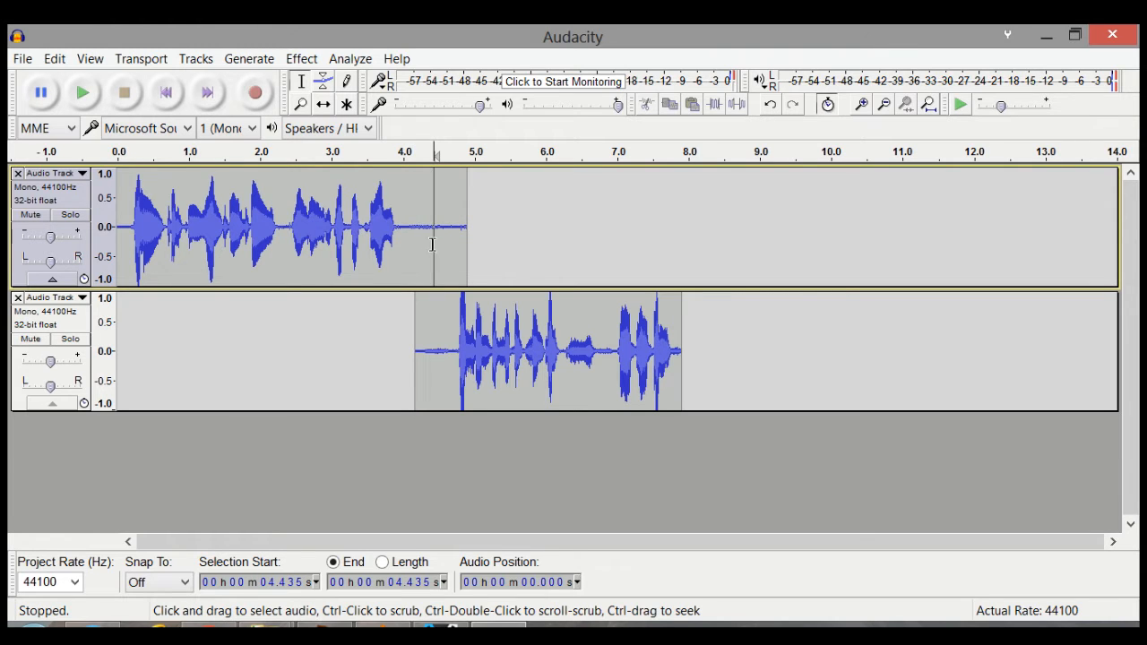
left_click_drag(461, 176, 406, 216)
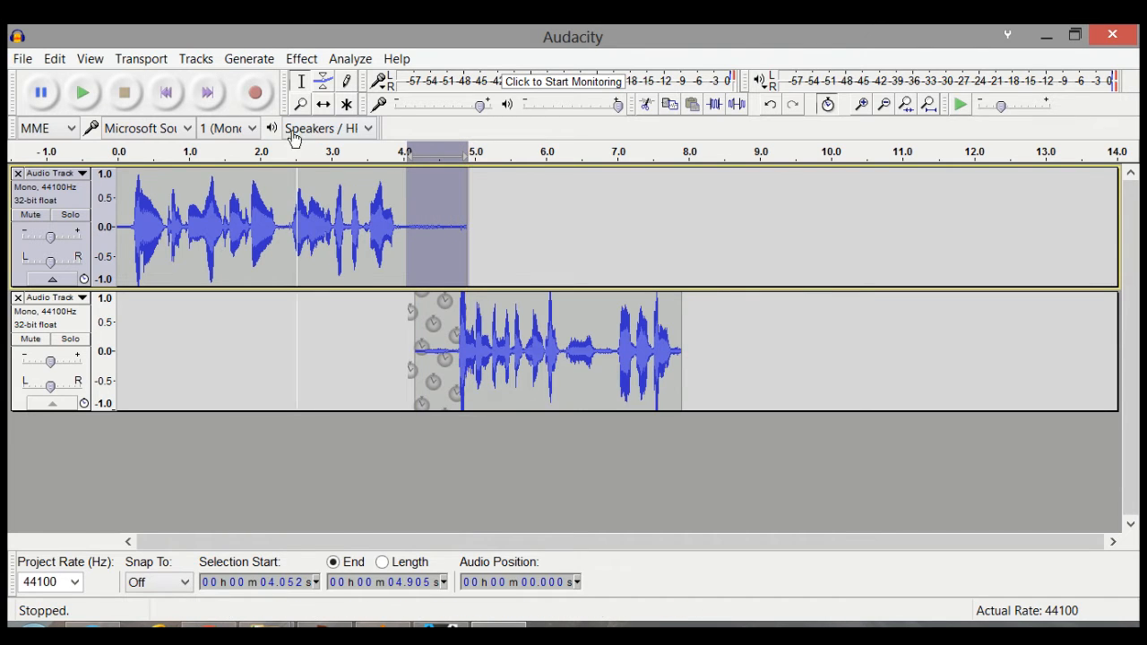
left_click(55, 58)
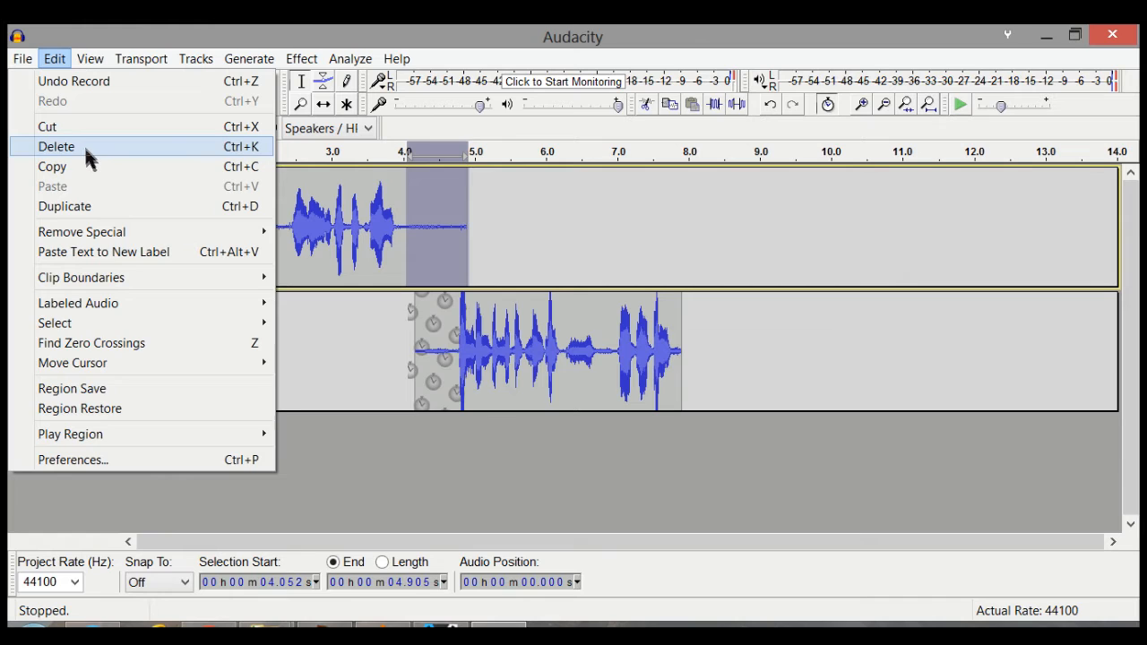
left_click(88, 159)
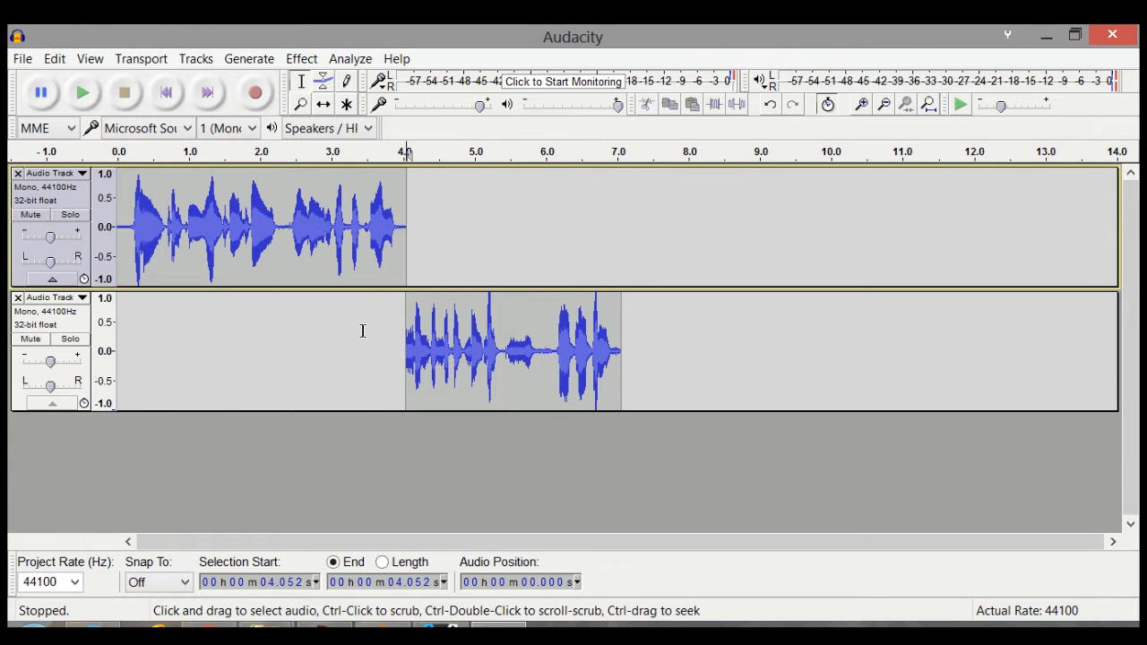
left_click(327, 364)
left_click(81, 99)
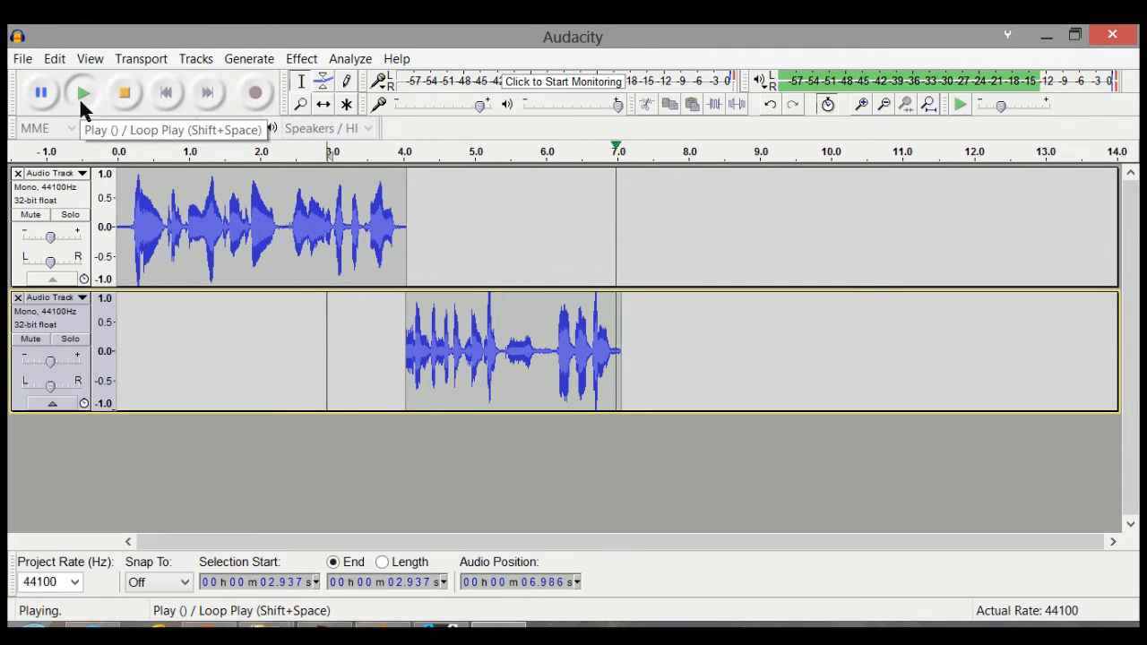
Step: Record a third take of about 2.5 seconds starting at 7.056 s, where the second clip ends
left_click(623, 320)
left_click(254, 93)
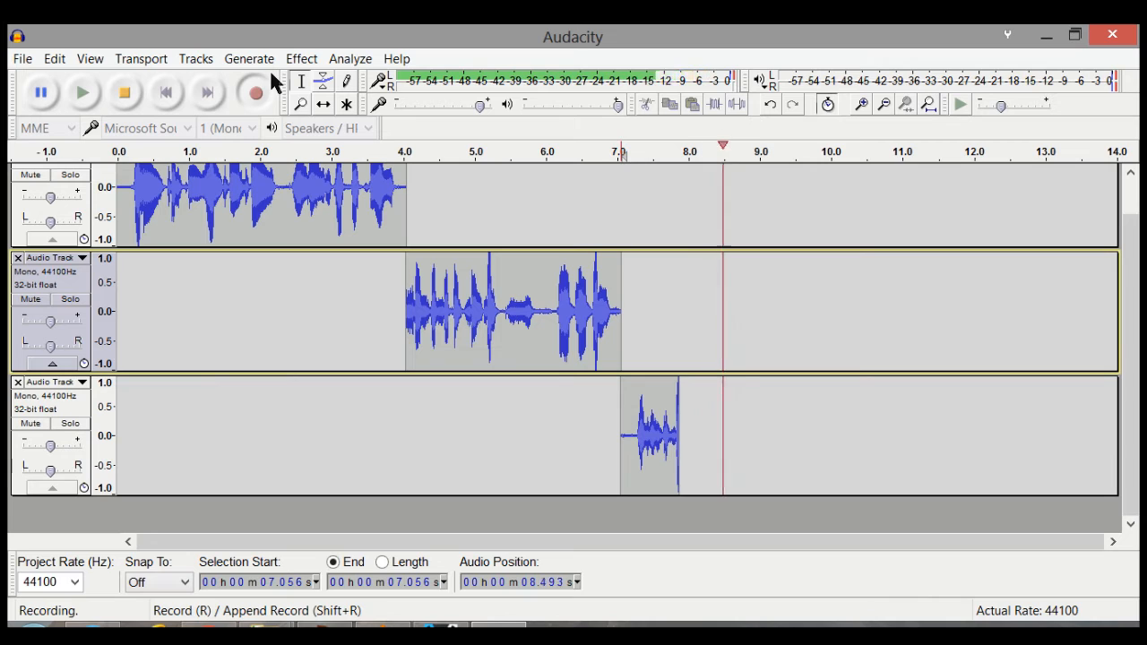
left_click(125, 94)
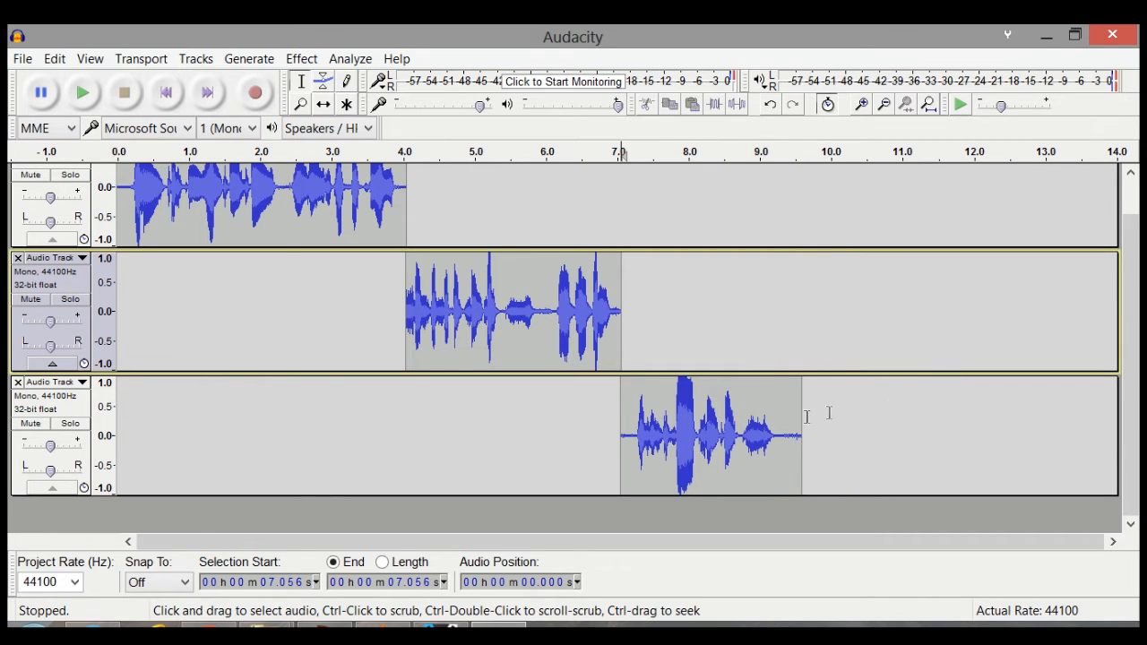
Step: Delete the stretch from 9.230 s to 10.484 s in the third track and record a fourth take of about 2.8 seconds from the cut
left_click(749, 421)
left_click_drag(776, 387, 865, 396)
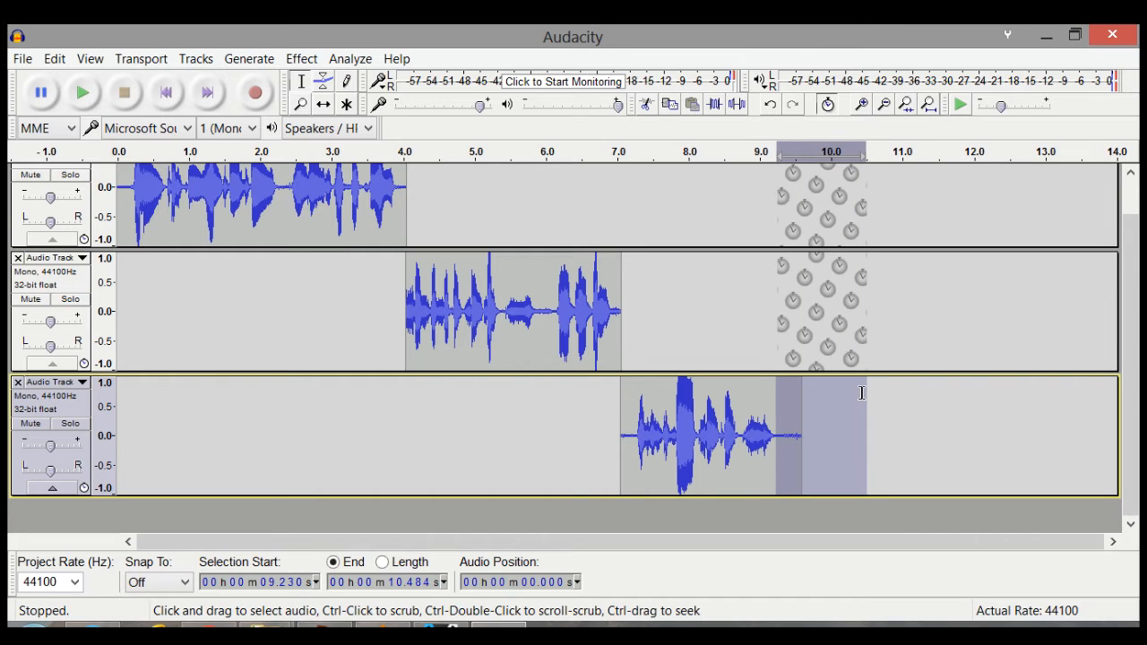
key("Delete")
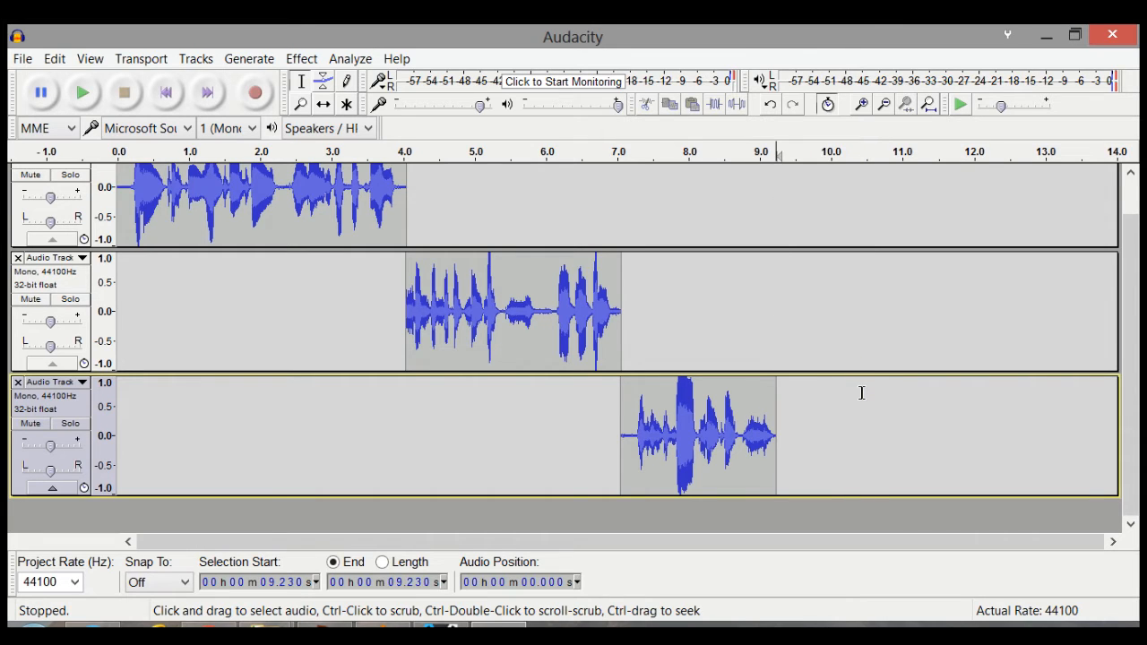
left_click(251, 93)
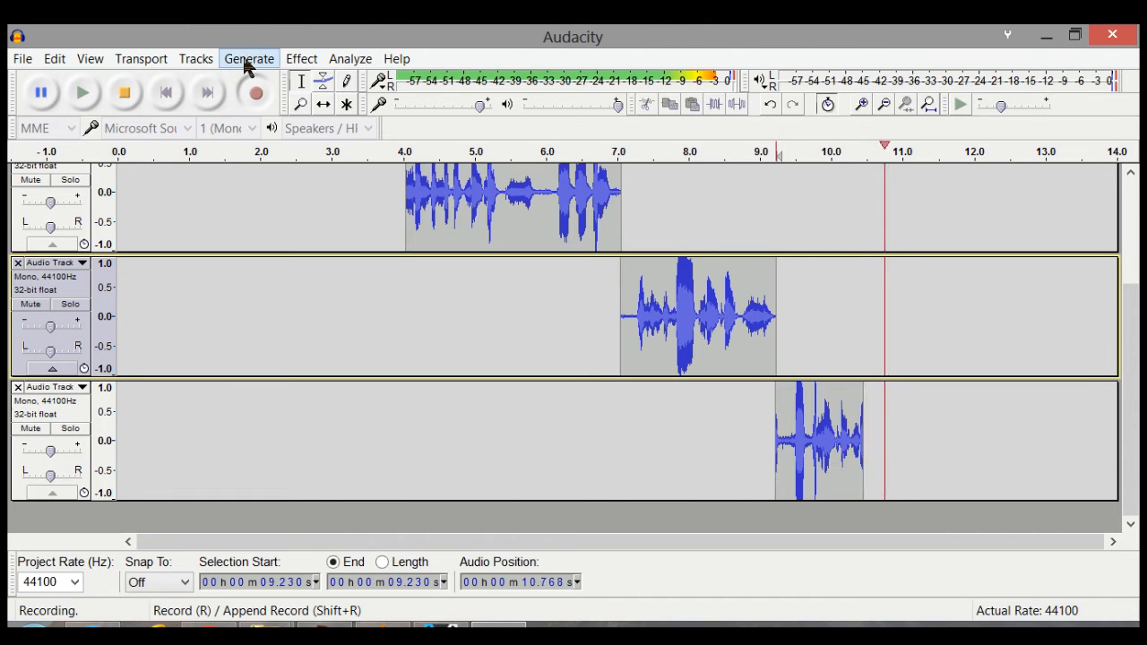
left_click(117, 101)
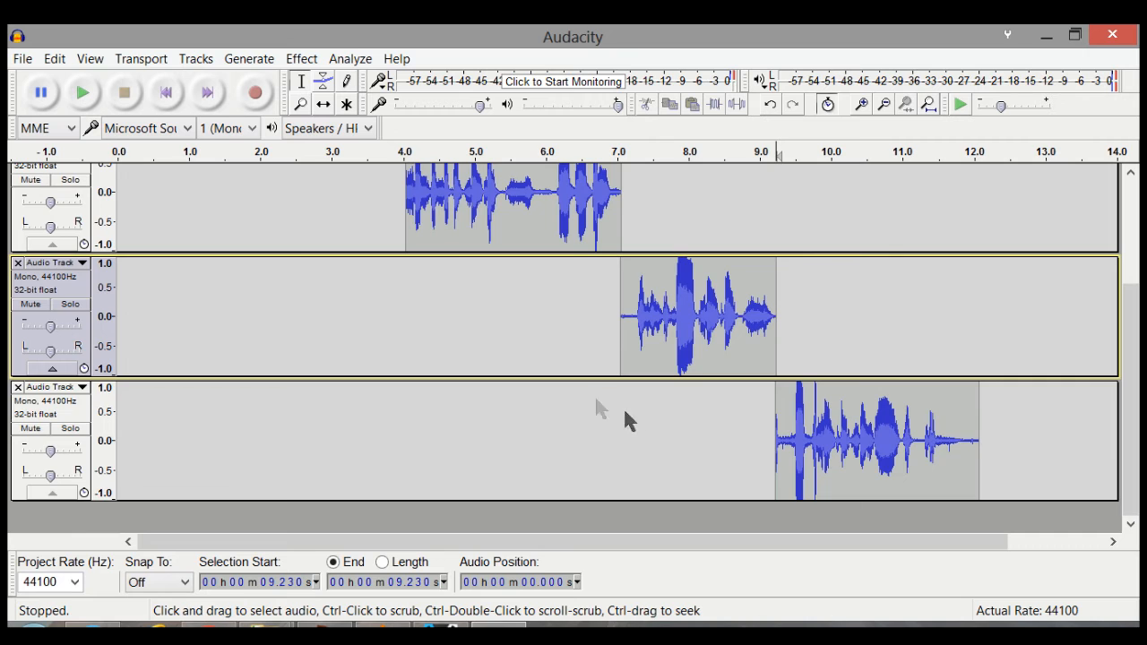
Step: Play the four recorded takes back from the start of the project and stop near the end
scroll(592, 386, "up", 5)
scroll(577, 382, "down", 3)
scroll(576, 383, "up", 3)
scroll(576, 383, "down", 3)
scroll(564, 372, "up", 3)
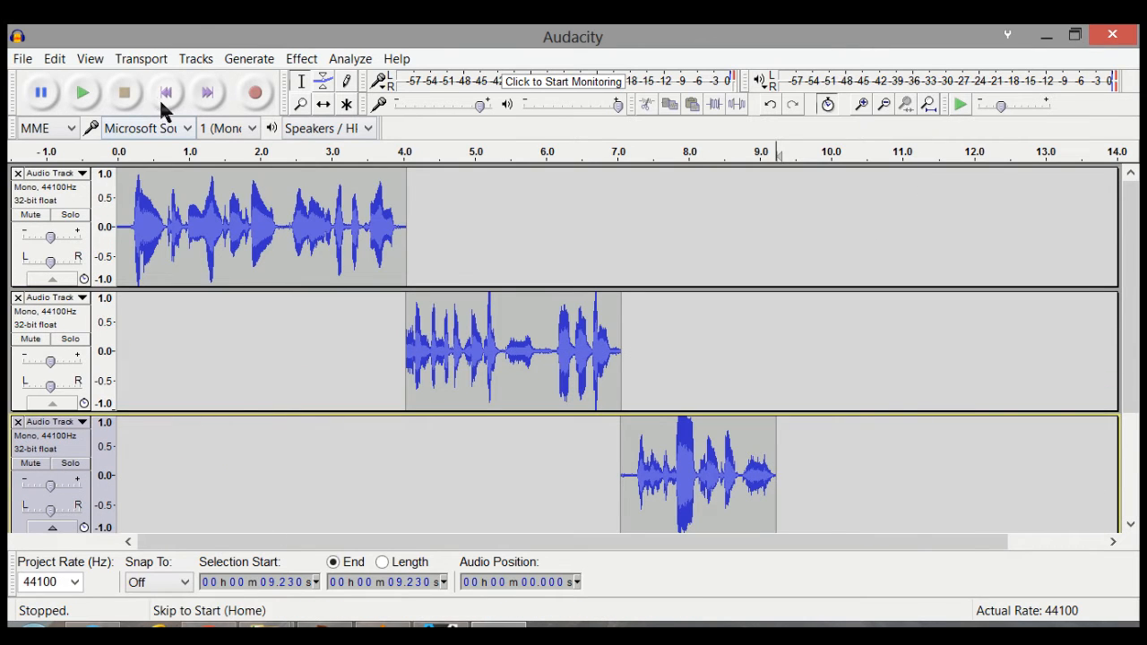
left_click(163, 95)
left_click(81, 93)
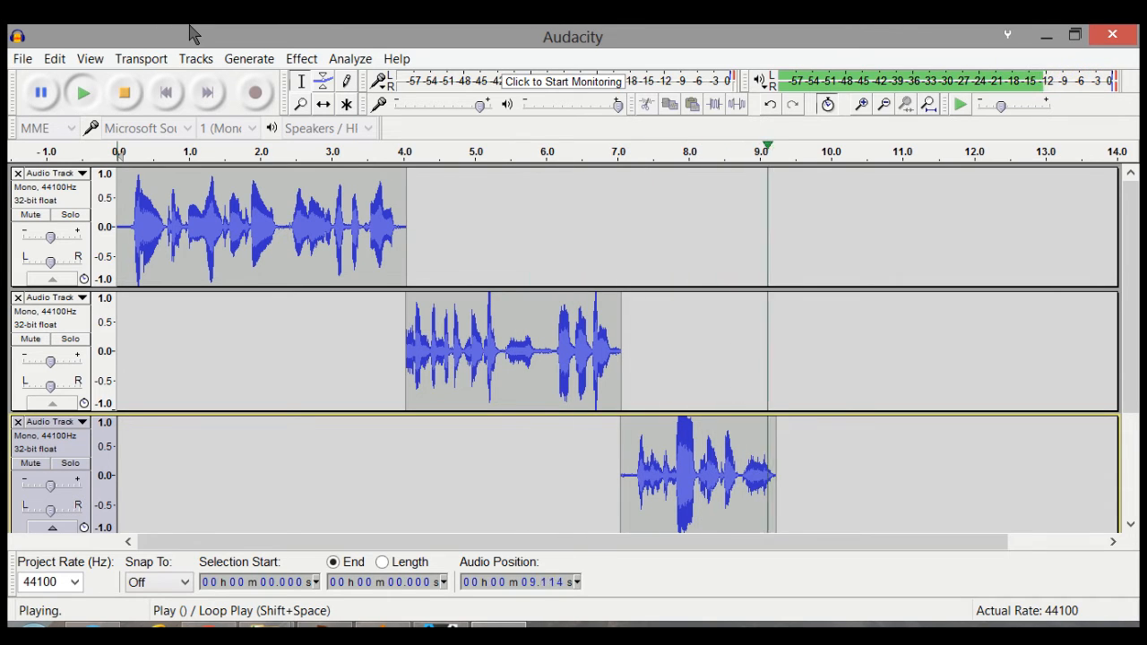
left_click(132, 100)
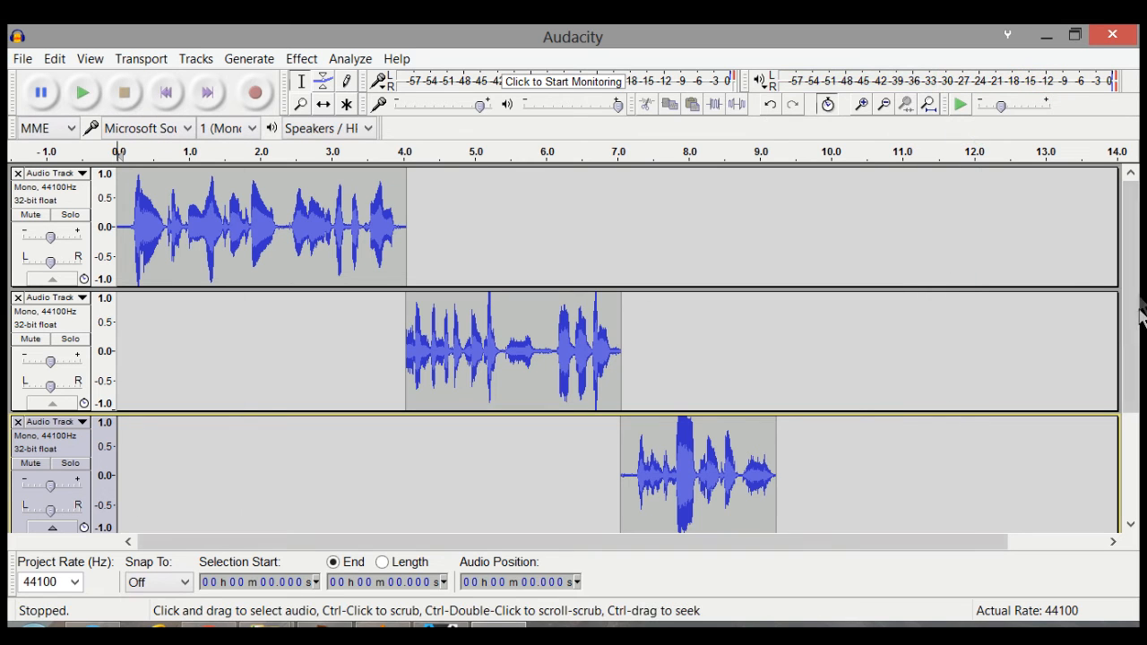
scroll(966, 357, "down", 3)
scroll(966, 353, "up", 3)
scroll(965, 351, "down", 3)
scroll(965, 338, "up", 3)
scroll(965, 339, "down", 3)
scroll(965, 339, "up", 3)
scroll(965, 339, "down", 3)
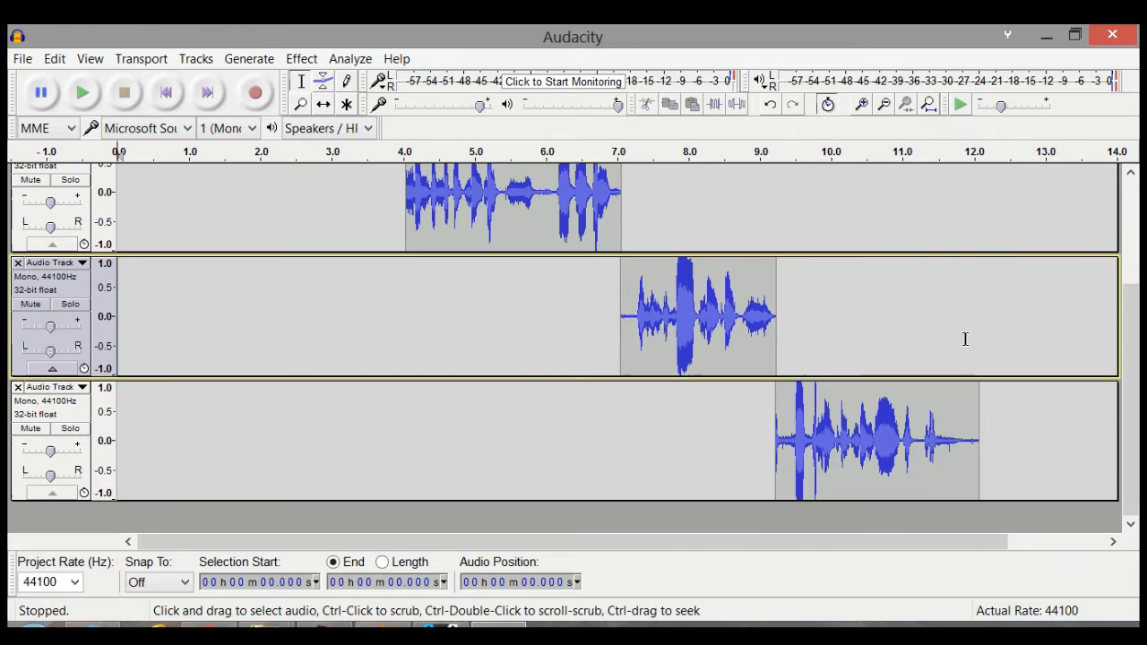
Step: Apply Noise Reduction to all tracks with 13 dB reduction, sensitivity 4.50 and 3 frequency smoothing bands
scroll(972, 339, "up", 3)
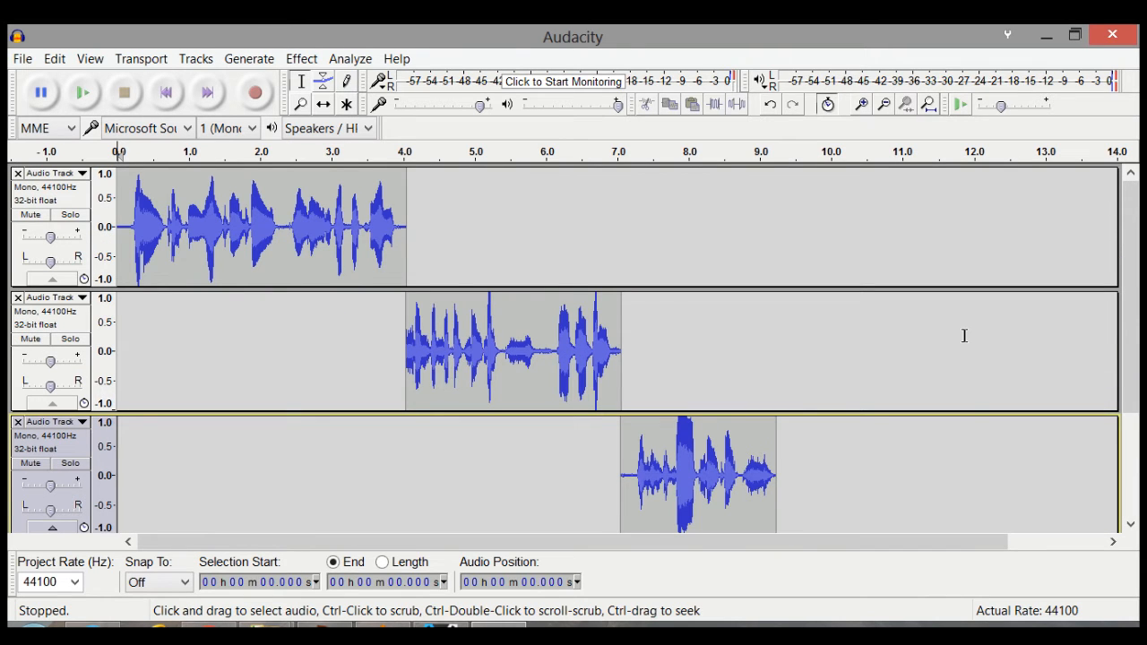
key("ctrl+a")
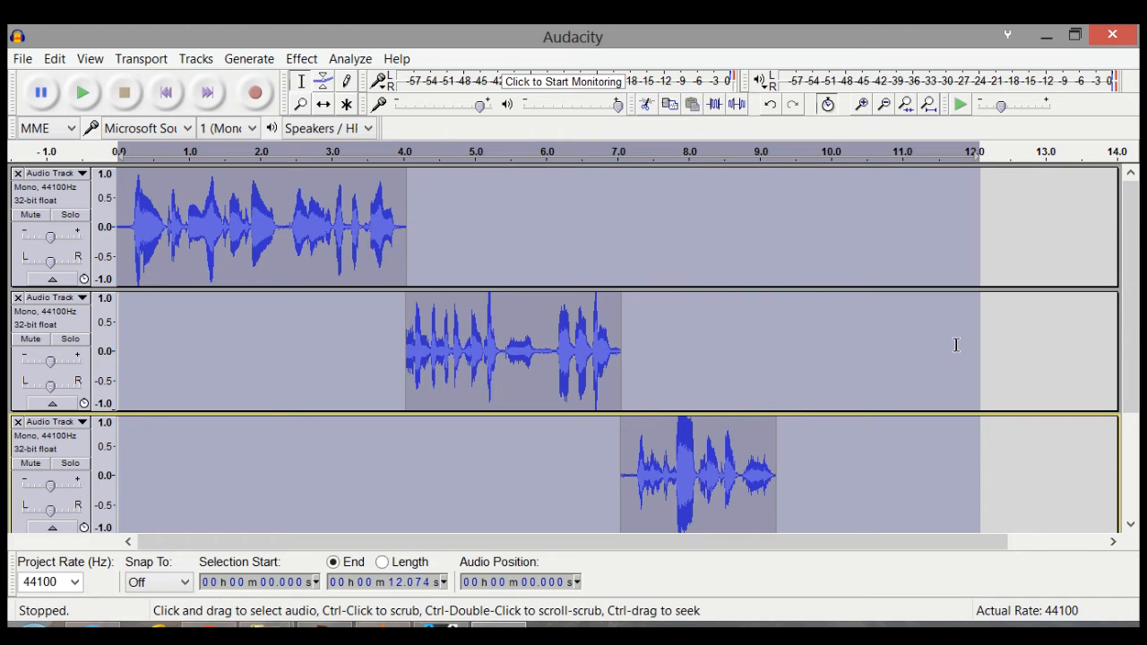
left_click(301, 59)
left_click(394, 386)
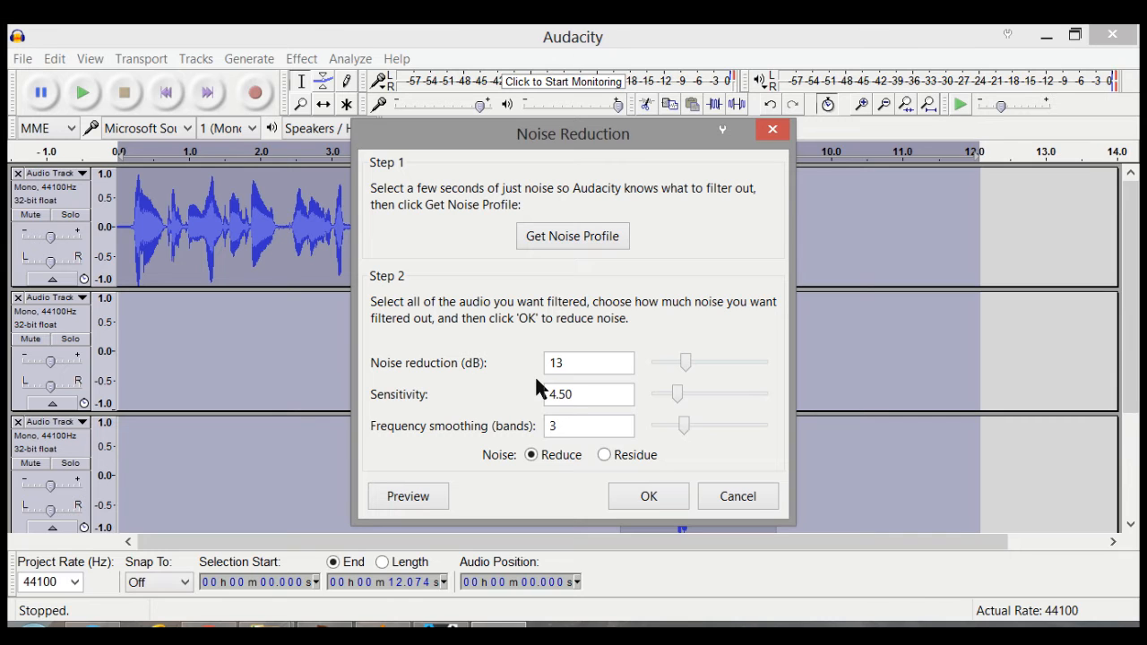
left_click(652, 496)
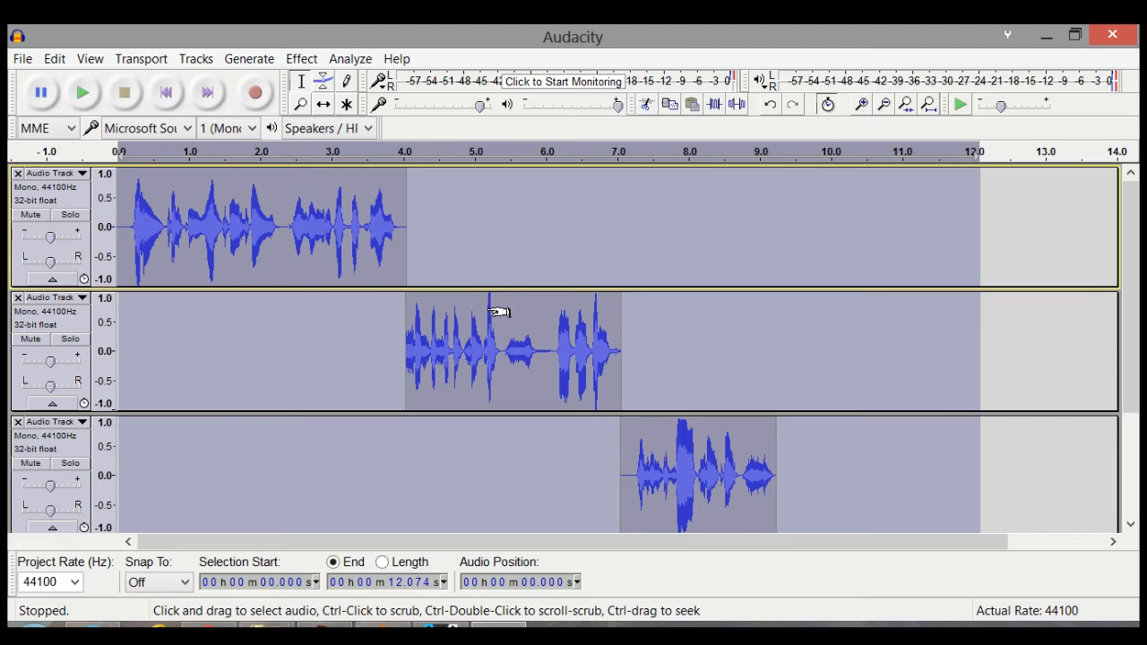
Step: Play back the quiet lead-in of the third track's clip, from 7.056 s to 7.233 s
left_click(546, 344)
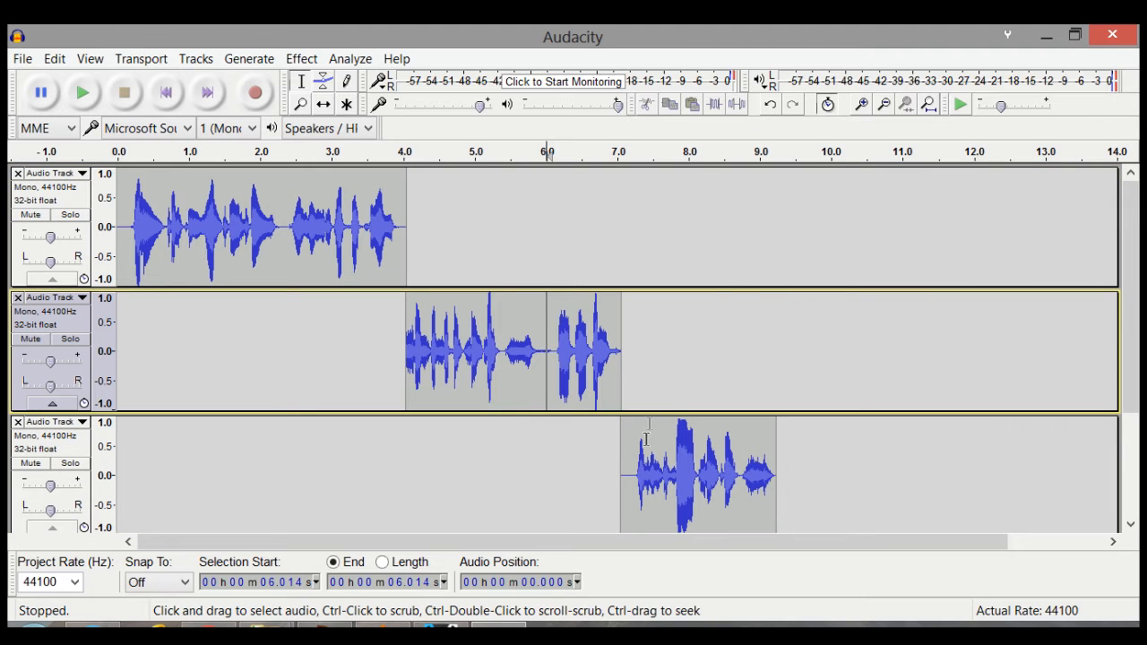
left_click_drag(633, 475, 622, 475)
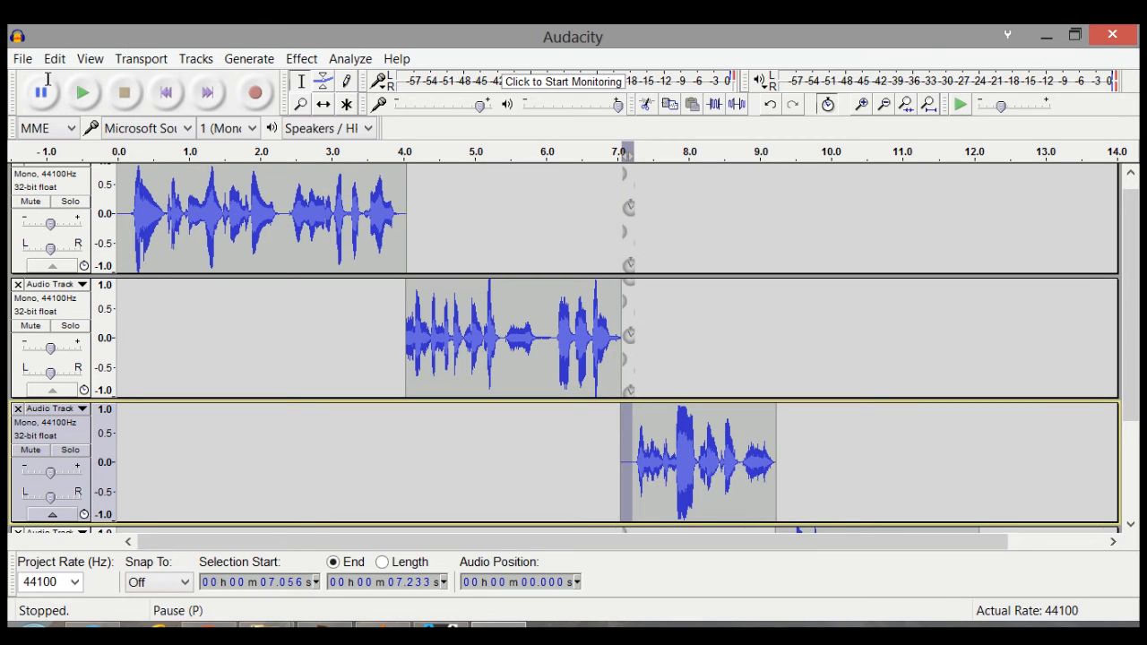
left_click(82, 95)
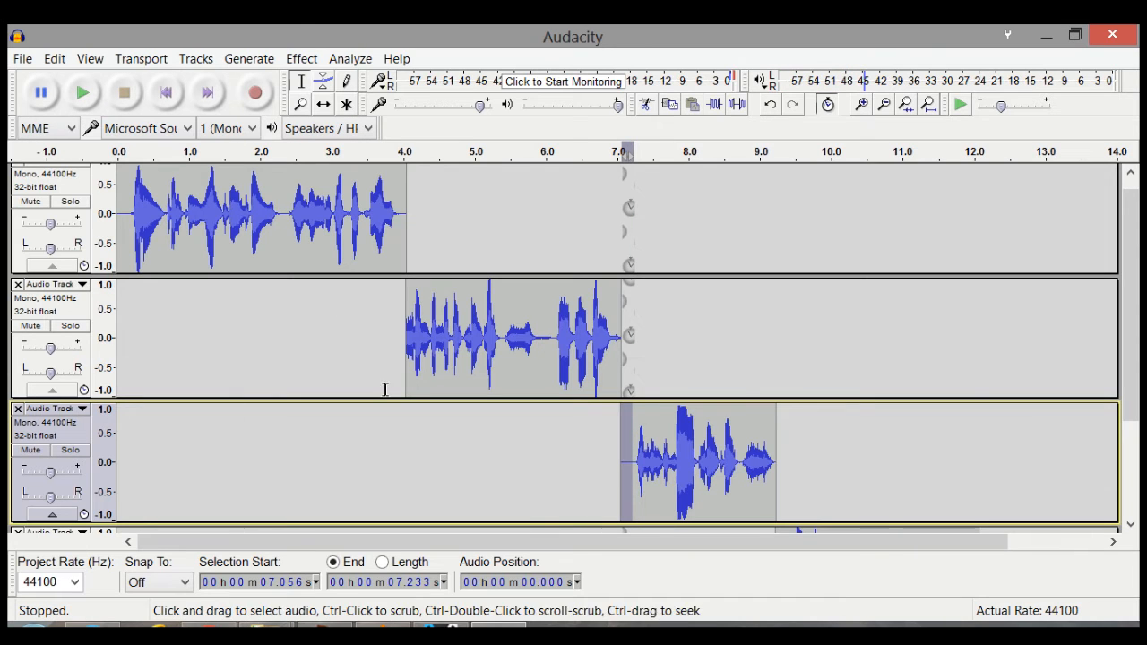
Step: Play the noise-reduced takes from the start of the project and stop at about 10 s
left_click(165, 92)
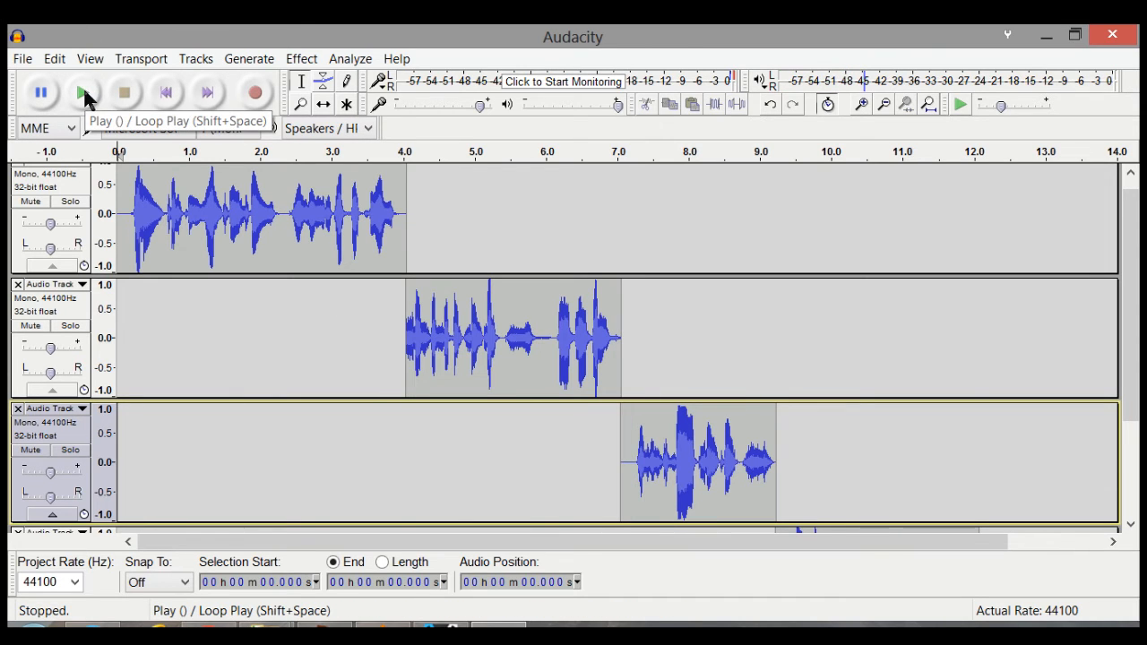
left_click(82, 92)
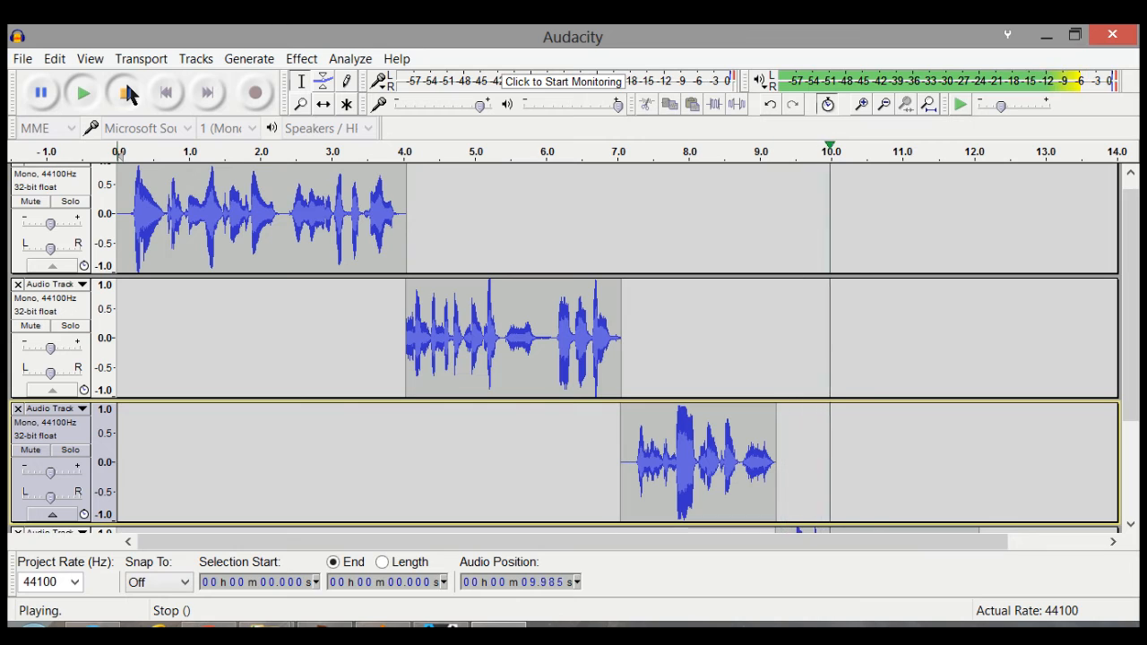
left_click(127, 92)
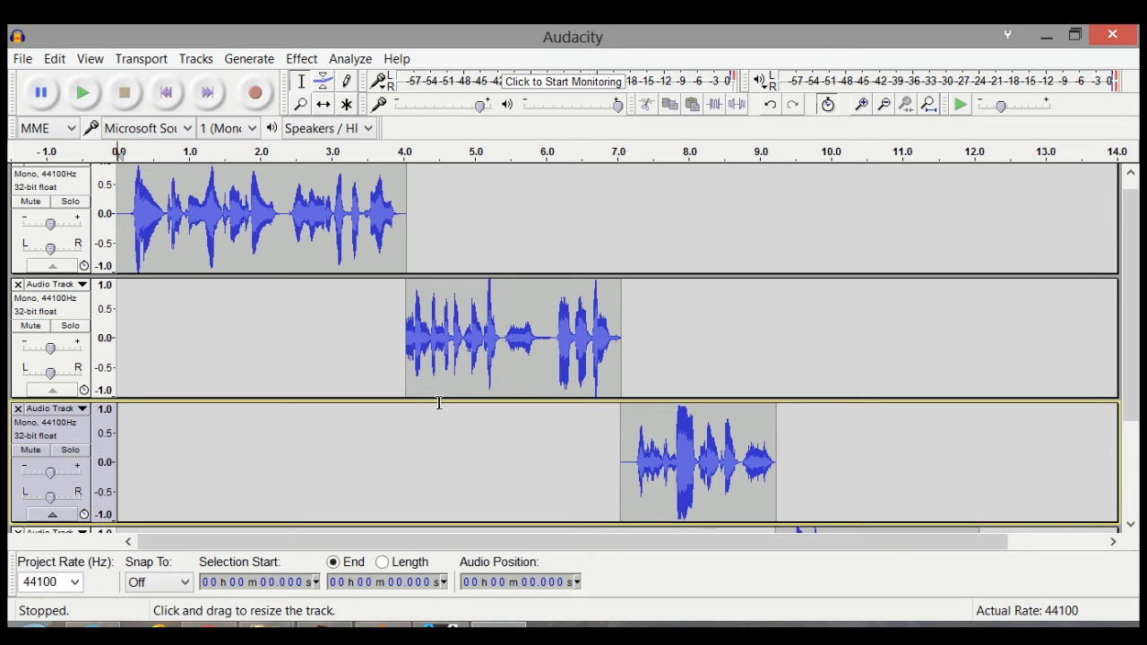
Step: Delete the stretch from 2.368 s to 2.961 s across the sync-locked tracks by selecting it in the third track
left_click_drag(437, 337, 261, 337)
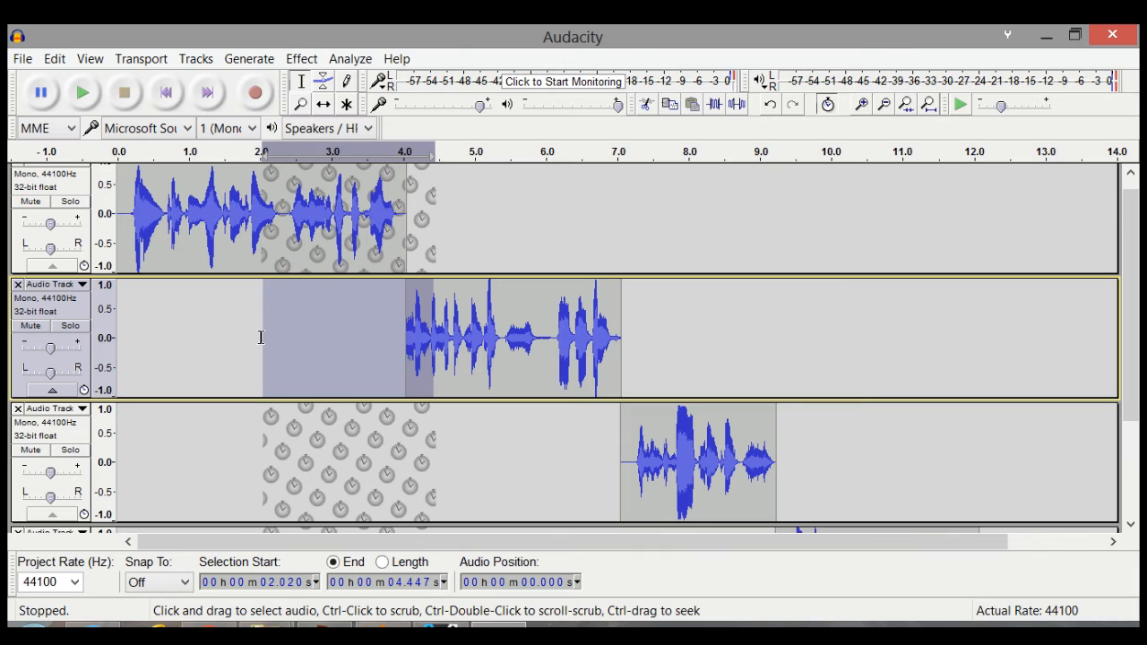
left_click_drag(329, 439, 287, 426)
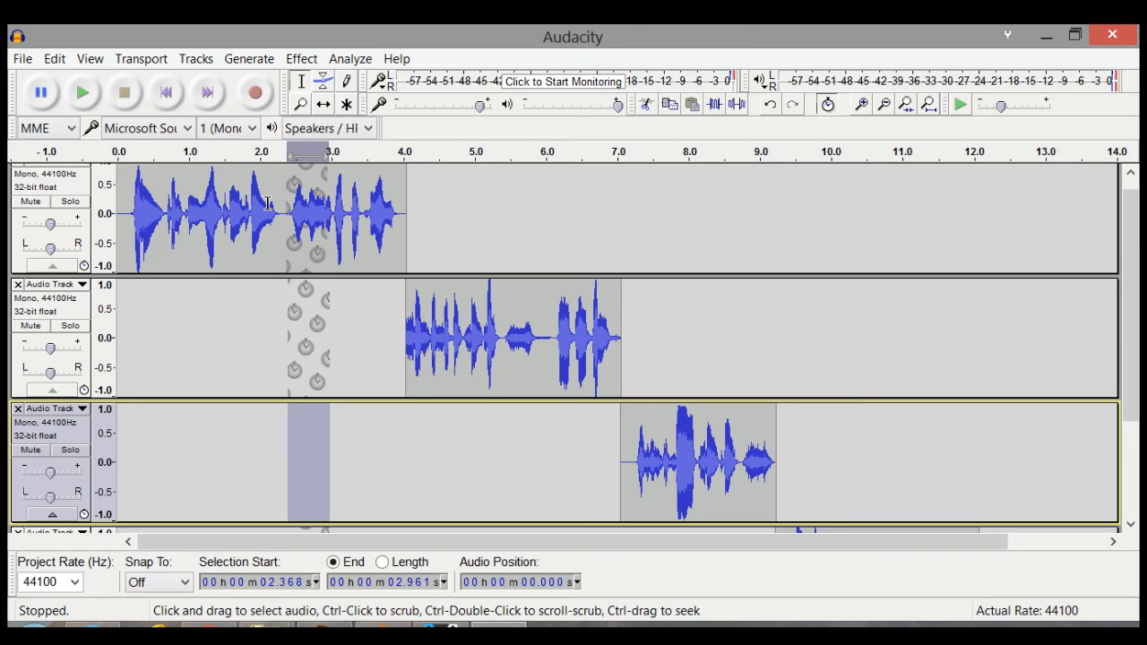
key("Delete")
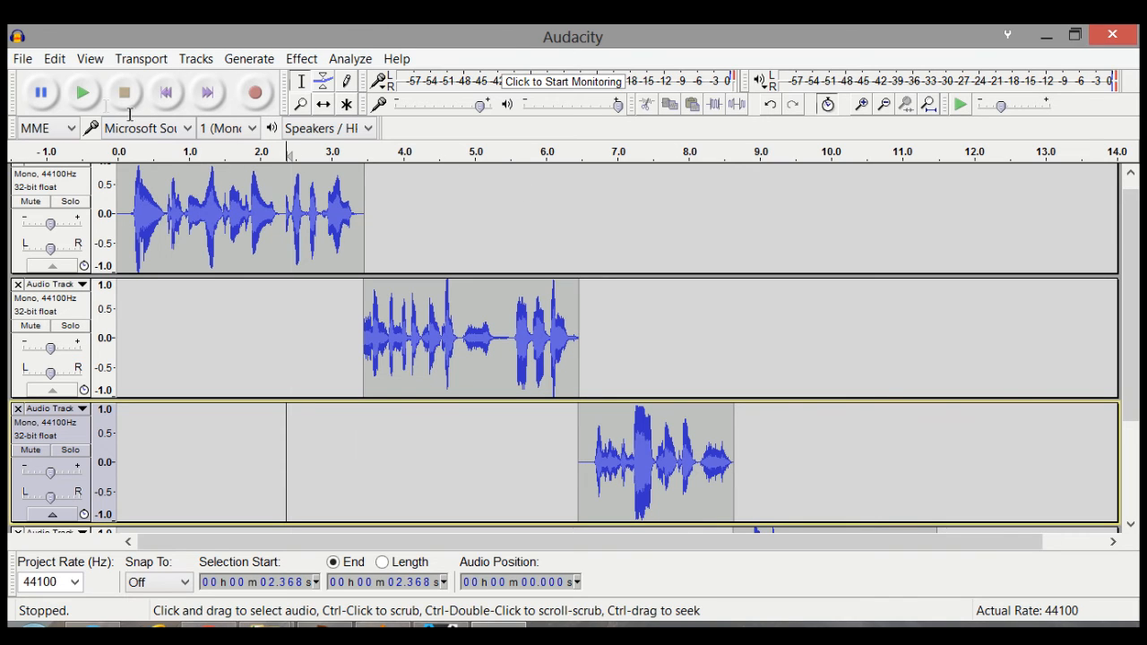
Step: Play the cut back from 2.368 s, and replay the first take from 0.255 s to about its end
left_click(82, 92)
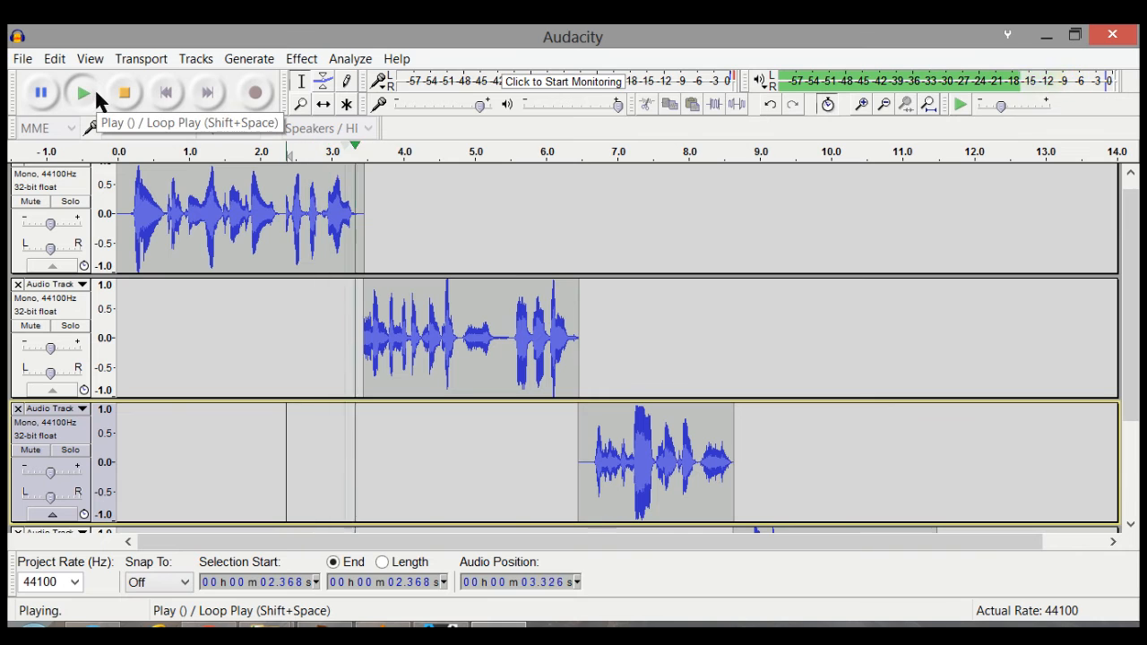
left_click(122, 95)
left_click(136, 185)
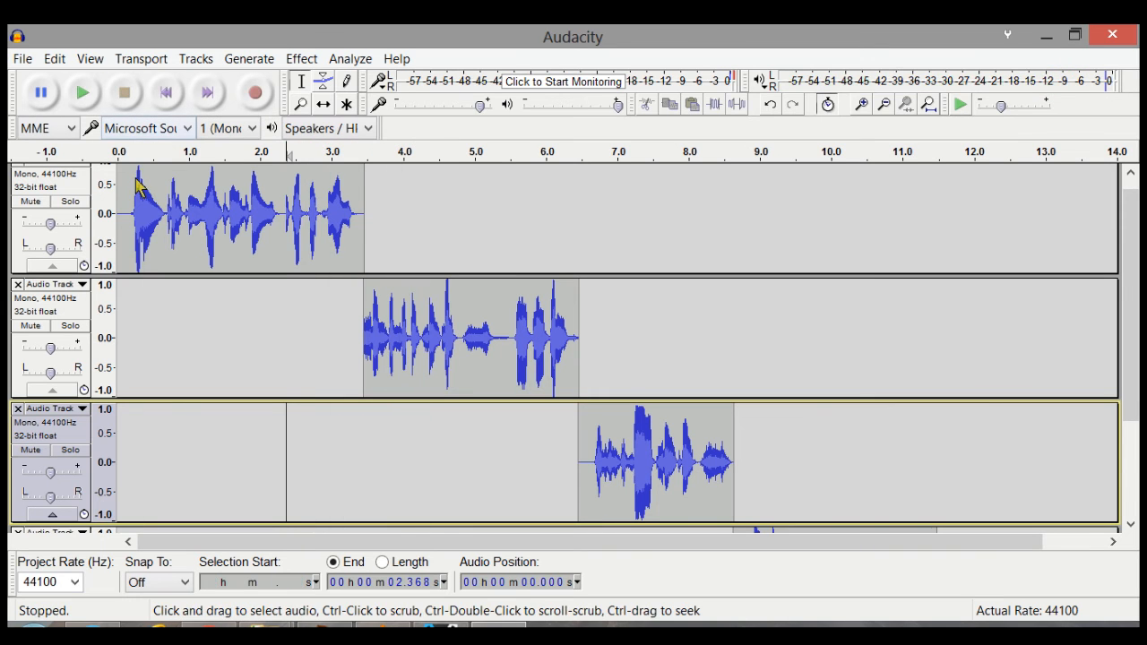
left_click(88, 99)
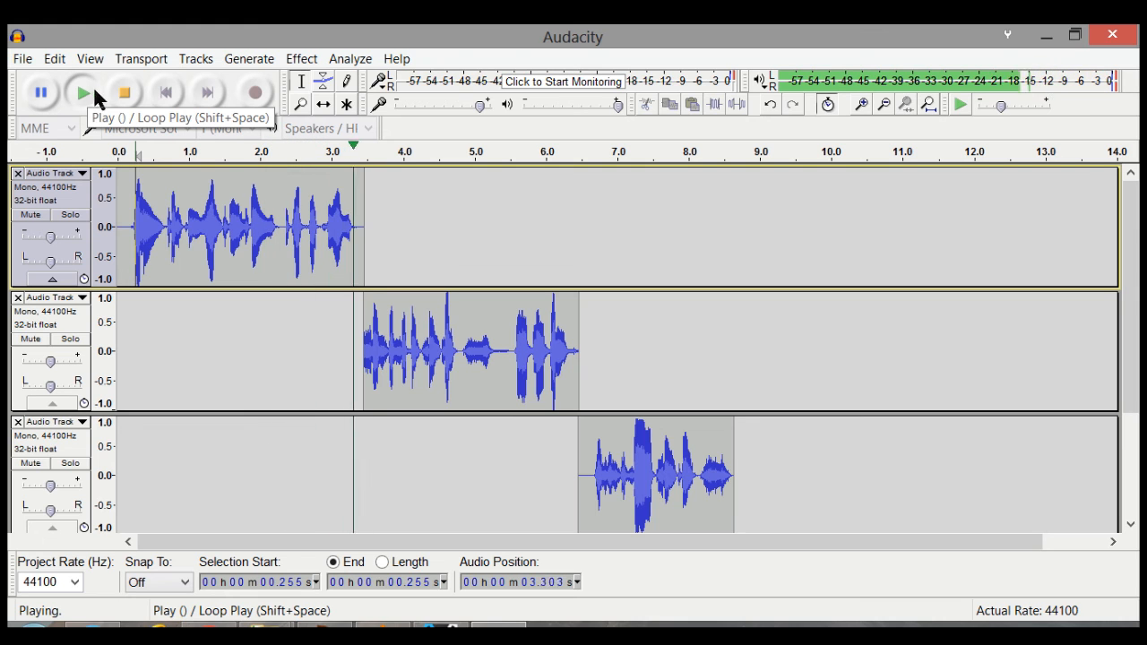
left_click(122, 96)
scroll(592, 289, "down", 3)
scroll(591, 289, "up", 3)
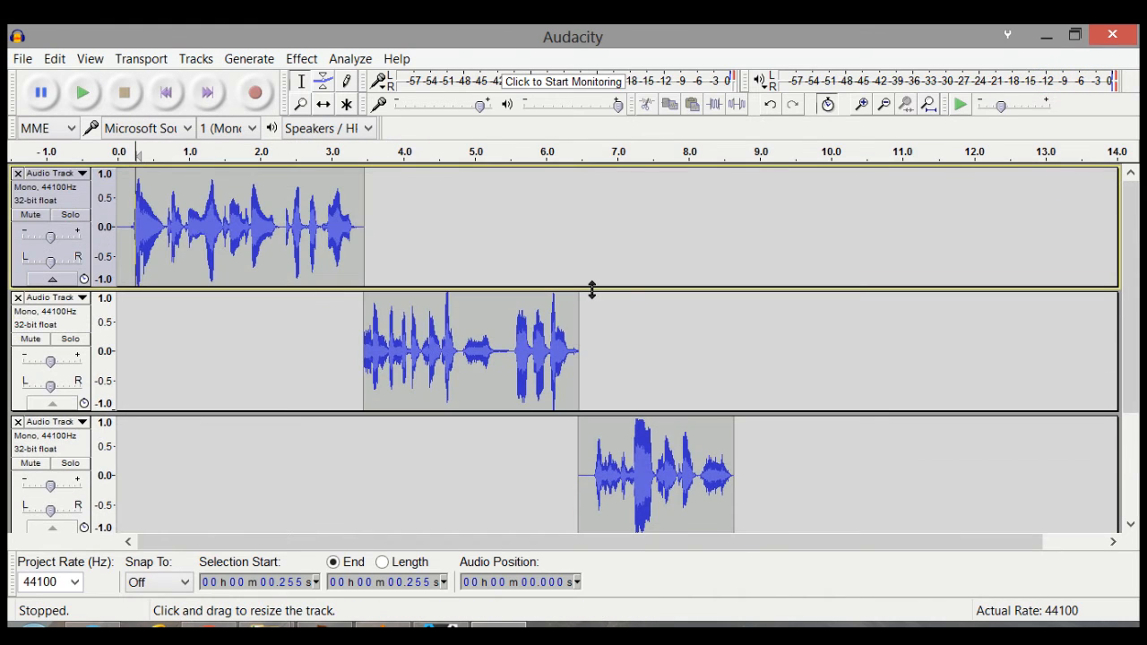
scroll(592, 289, "down", 3)
scroll(583, 294, "up", 3)
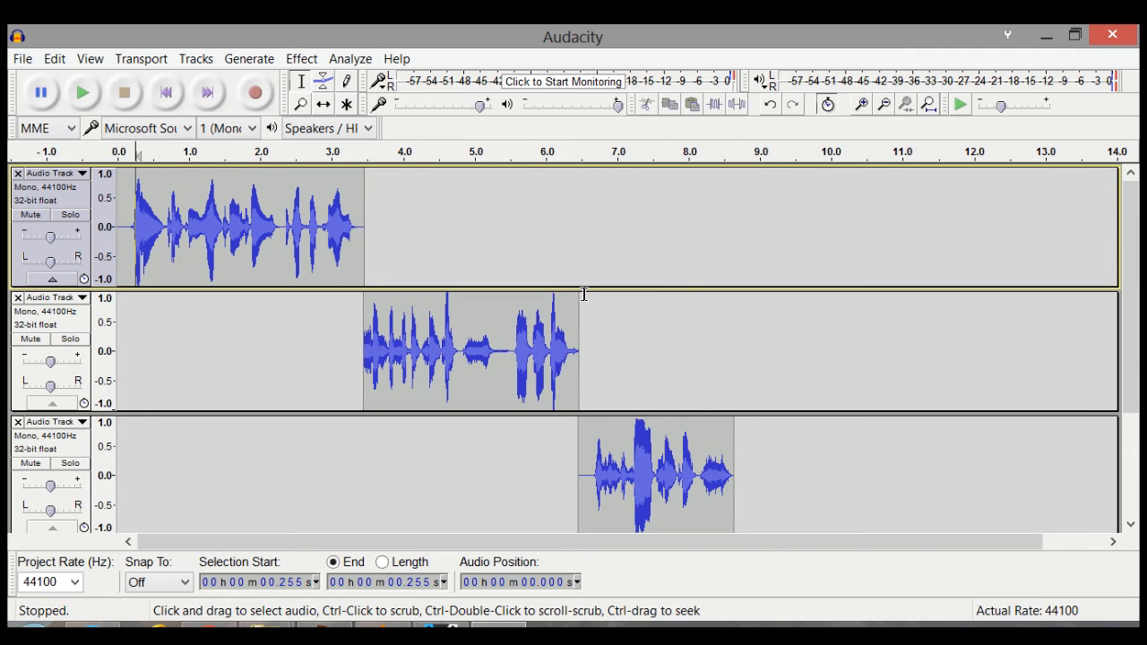
Step: Export the project to the downloads folder as an MP3 named 1 at the Standard, 170-210 kbps preset, with blank metadata
left_click(23, 59)
left_click(77, 303)
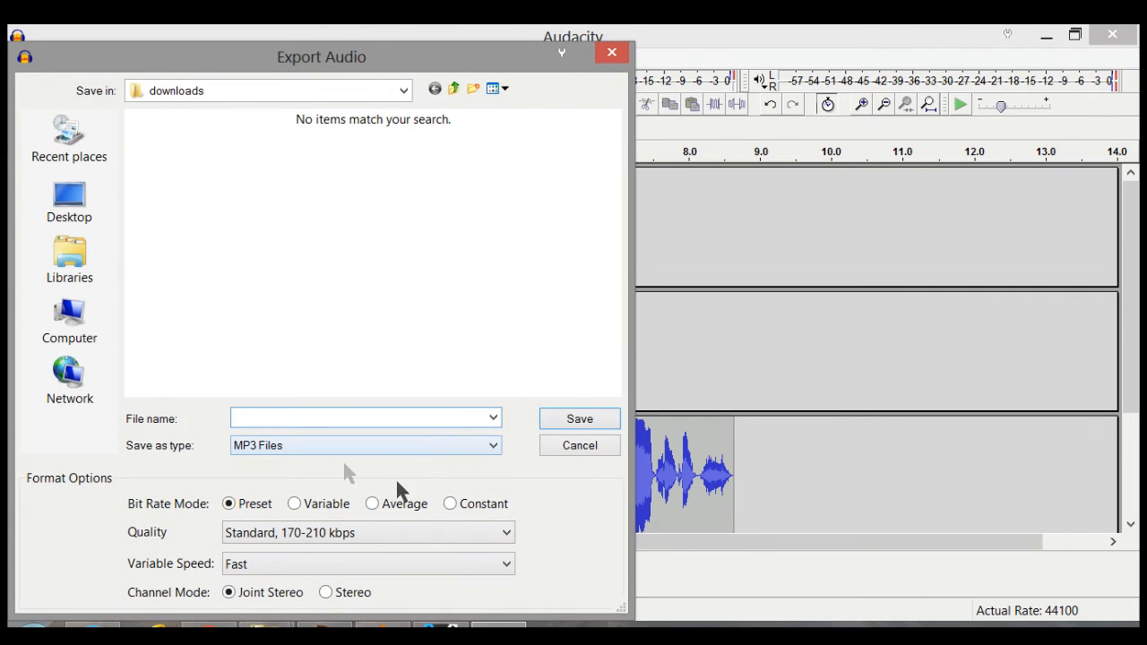
left_click(402, 452)
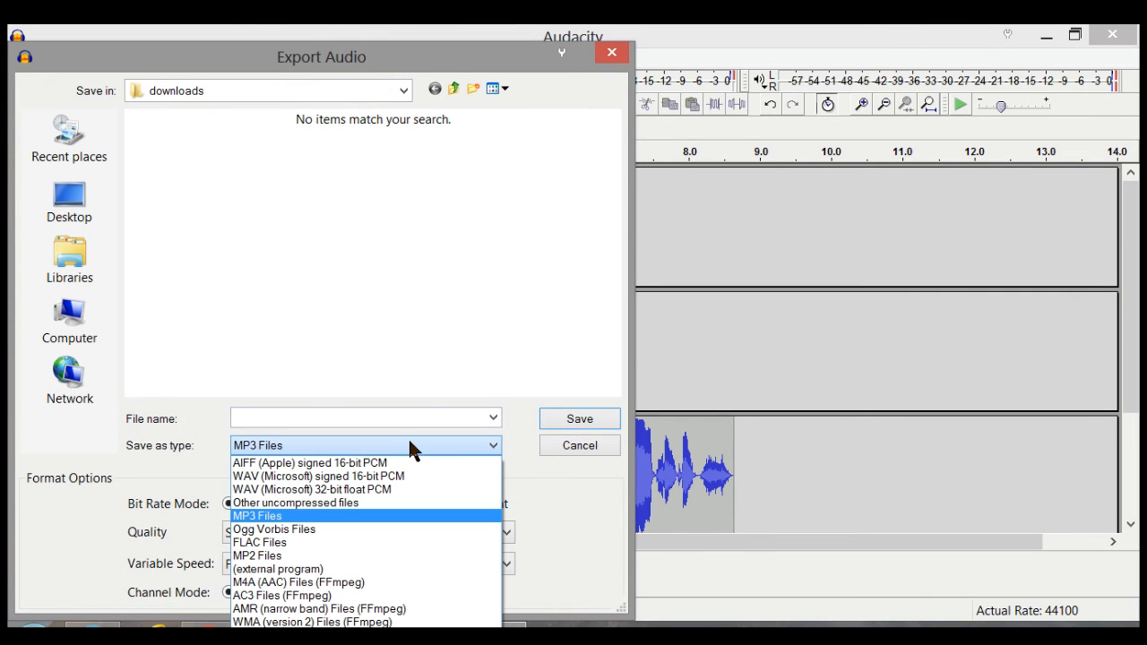
left_click(407, 441)
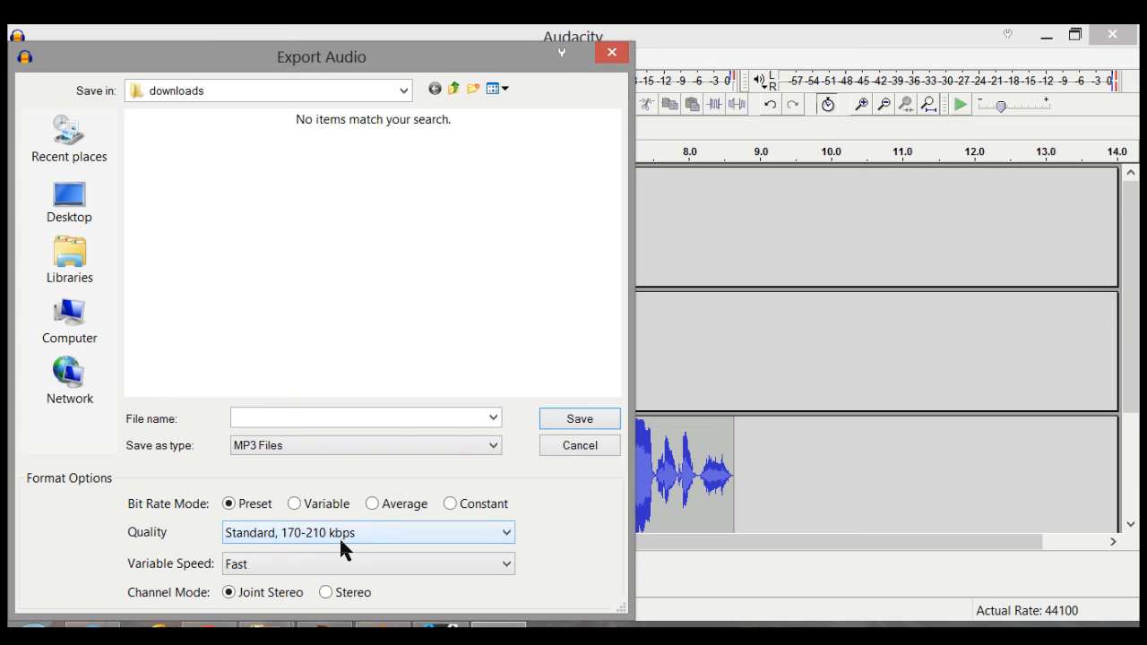
left_click(256, 417)
type("1")
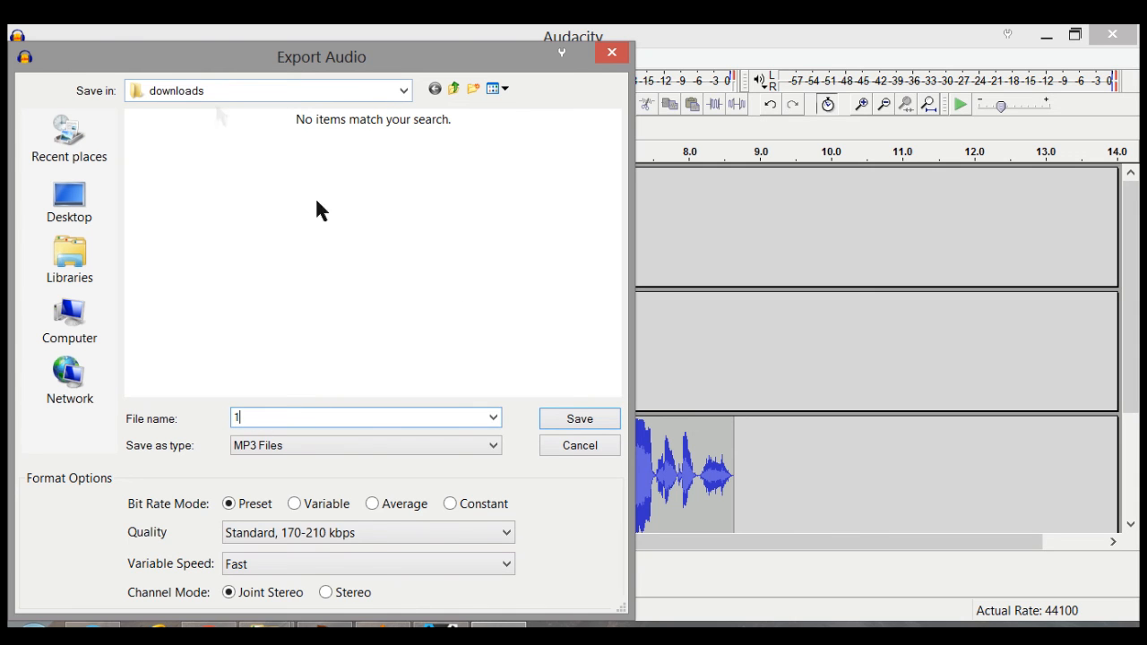
left_click(578, 419)
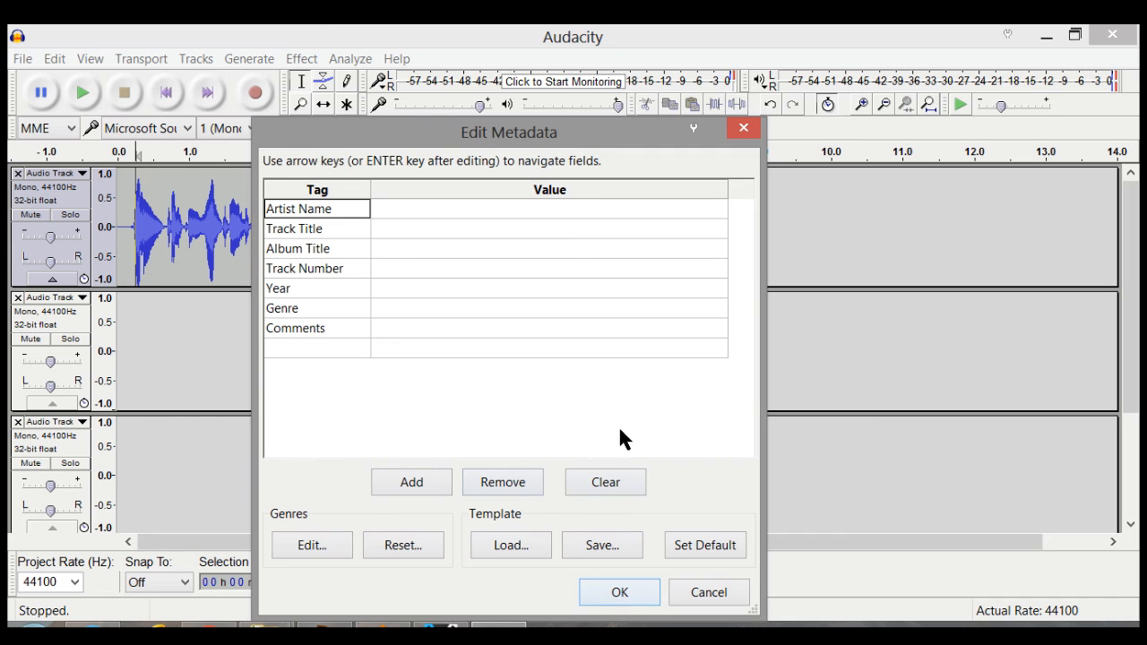
left_click(619, 593)
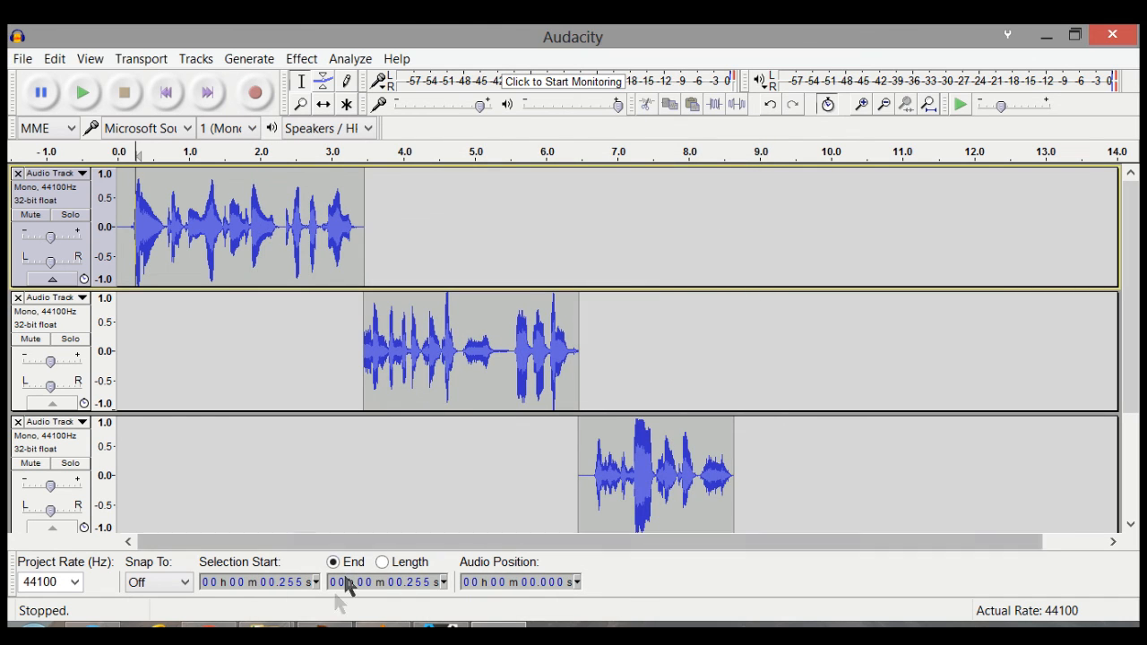
Step: Switch to File Explorer and select the exported 1.mp3 and, after it, capture0411.avi in the downloads folder
mouse_move(264, 624)
left_click(260, 579)
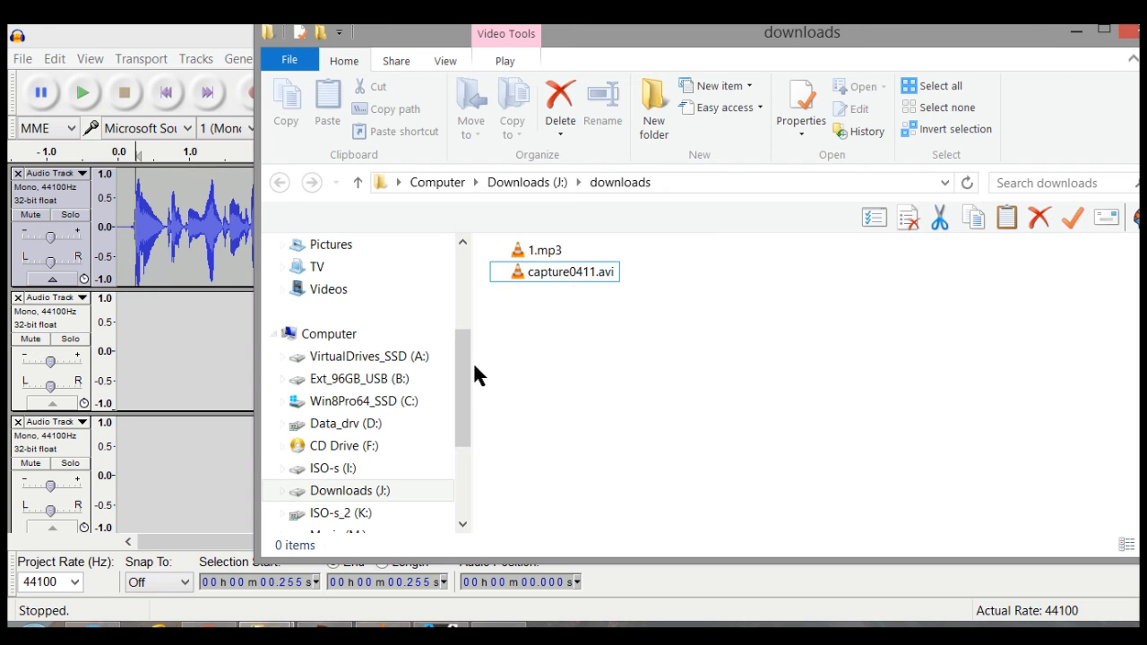
left_click(542, 253)
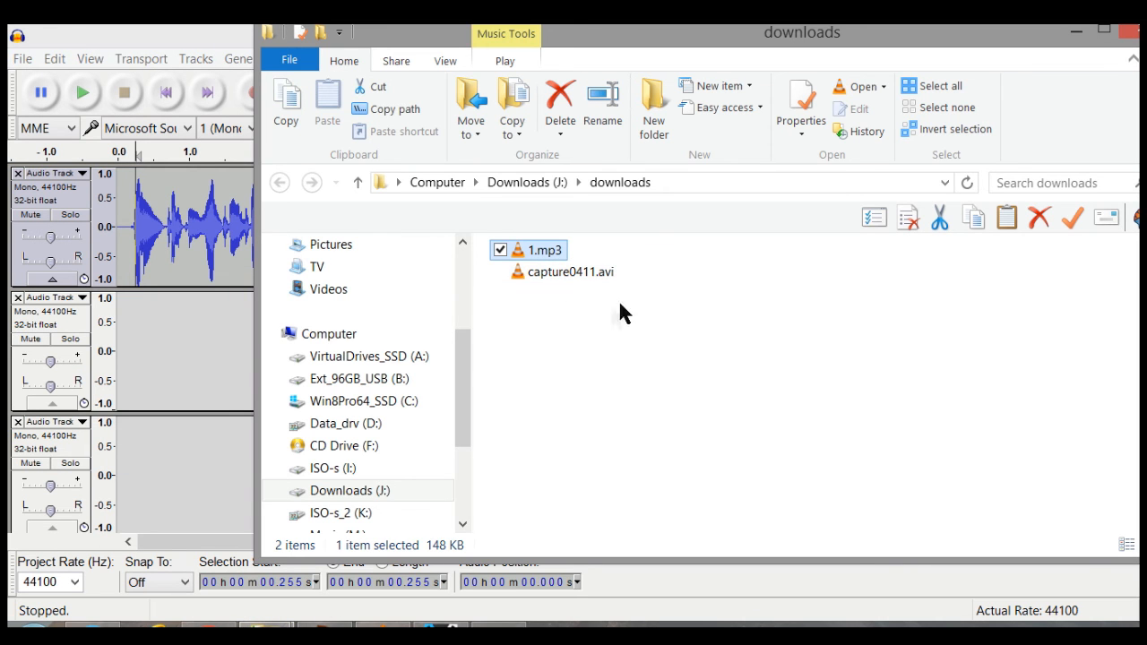
left_click(573, 272)
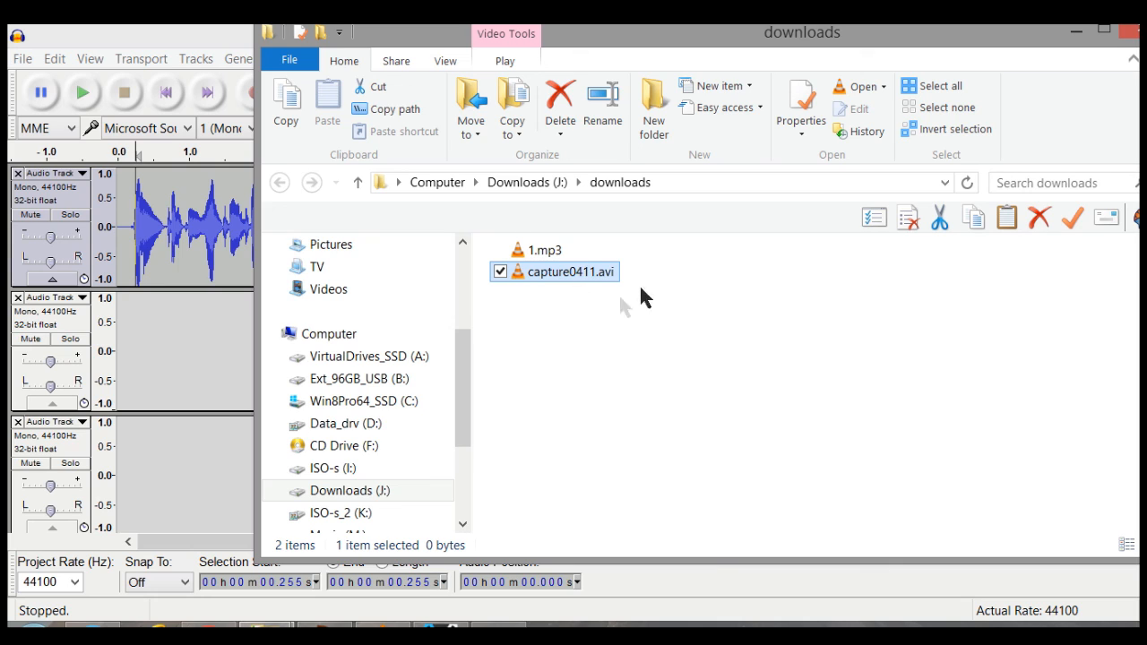